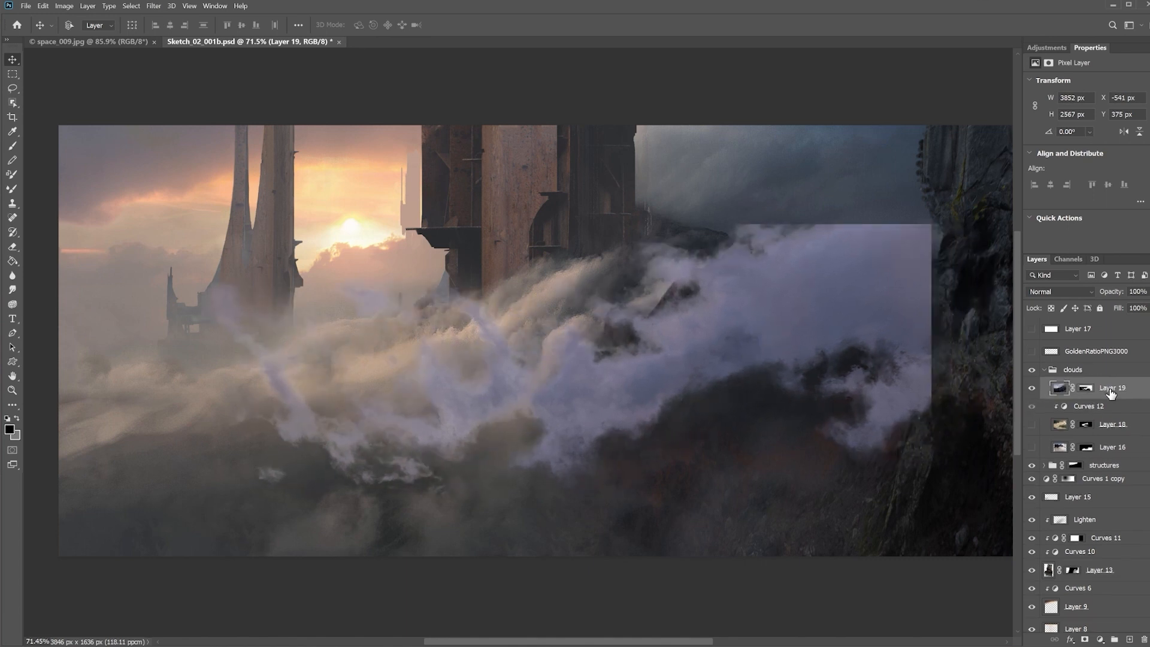
- Add a Curves adjustment clipped to Layer 19 and move its blue channel's black point to input 33
click(1100, 639)
click(1109, 498)
click(1080, 246)
click(1085, 97)
click(1078, 136)
drag(1055, 202, 1068, 204)
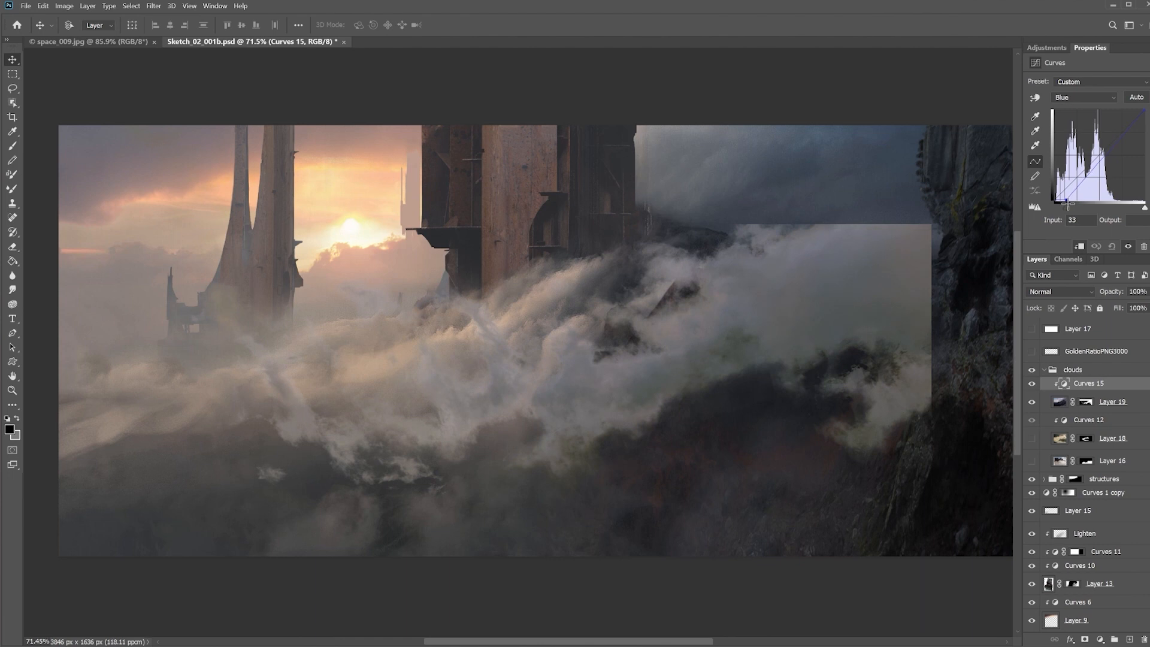
- Scale down the cloud image on Layer 19 and reposition it near the base of the large tower
click(1108, 402)
drag(775, 321, 575, 341)
key(ctrl+t)
drag(885, 208, 755, 293)
drag(460, 404, 611, 266)
key(Return)
- Shift the Layer 19 clouds and transform them to a smaller, tilted shape over the mist around the tower base
drag(629, 191, 695, 189)
key(ctrl+t)
drag(965, 146, 749, 290)
drag(577, 382, 674, 299)
drag(869, 192, 833, 145)
drag(610, 262, 657, 281)
drag(886, 174, 934, 244)
- Distort and rotate the Layer 19 clouds so they rise diagonally from the mist to the tower, and apply the transform
right_click(611, 300)
click(571, 305)
ctrl+drag(525, 583, 599, 514)
right_click(650, 263)
click(677, 454)
drag(947, 360, 922, 182)
drag(544, 287, 644, 347)
drag(991, 397, 902, 393)
key(Return)
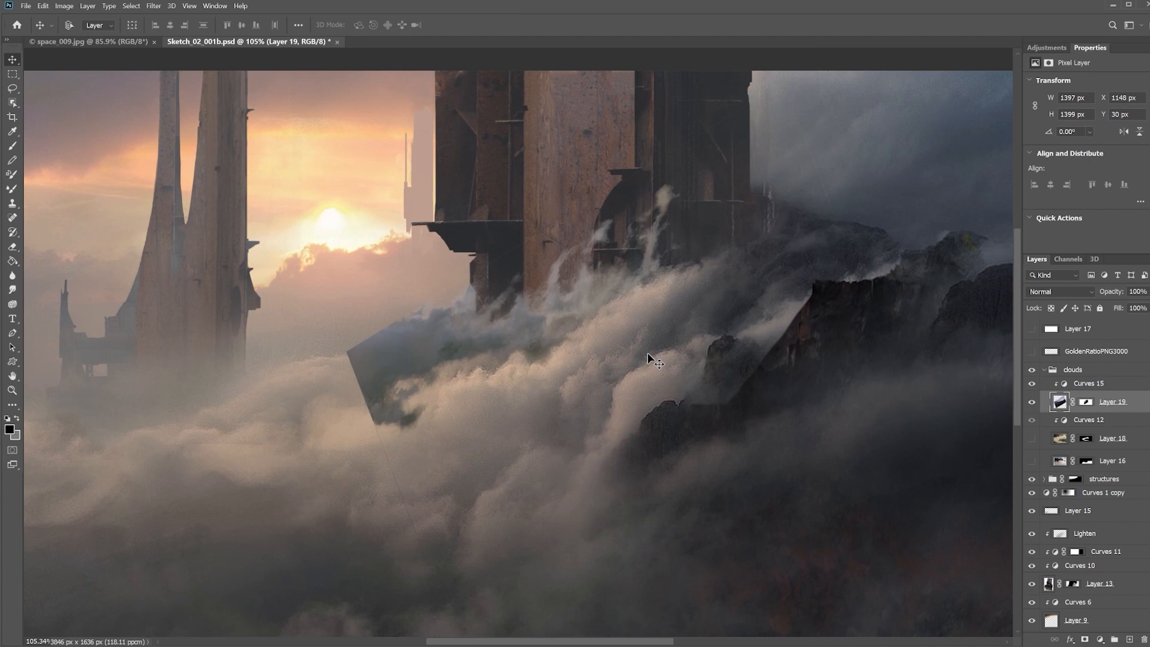
- Fine-position the clouds and paint out their hard lower-left edge on the Layer 19 mask
drag(649, 352, 667, 344)
drag(672, 350, 683, 355)
drag(719, 257, 737, 262)
key(b)
drag(300, 371, 353, 413)
drag(429, 440, 467, 447)
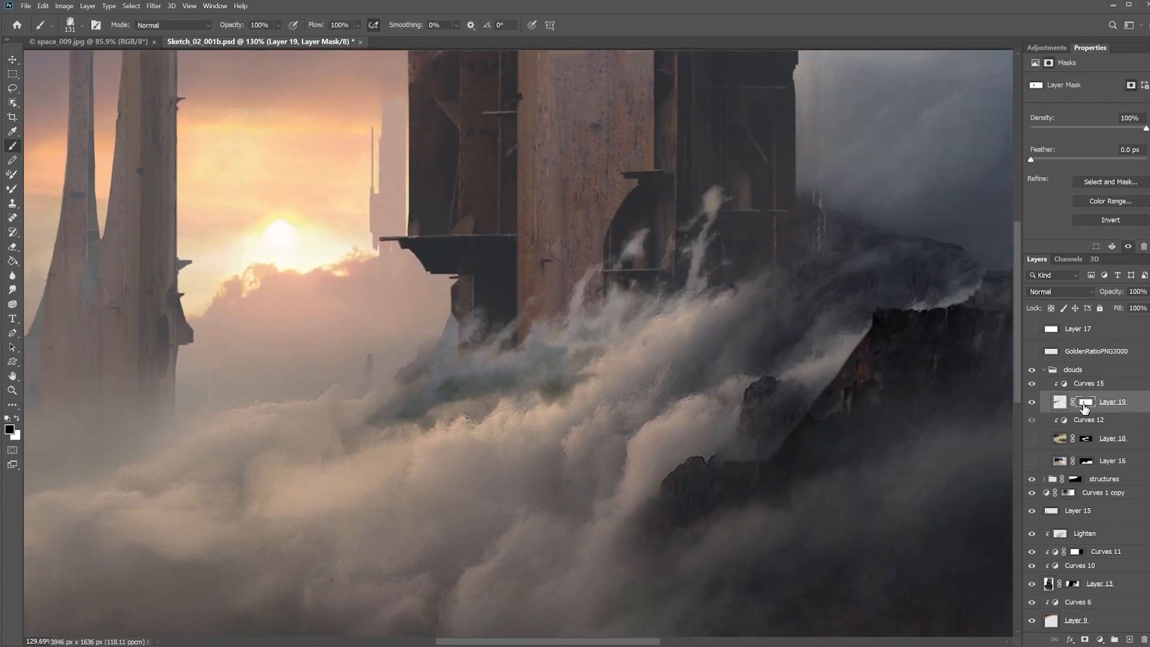
- Apply the Layer 19 mask, lasso the wispy clouds at the tower base and delete everything outside the selection
right_click(1085, 404)
key(l)
drag(735, 162, 632, 190)
key(ctrl+shift+i)
key(Delete)
key(ctrl+d)
- Warp the Layer 19 clouds to fit the tower base, pulling the upper-right corner outward and shifting the middle upward
key(ctrl+t)
right_click(599, 264)
click(626, 354)
drag(745, 180, 773, 180)
drag(577, 362, 621, 329)
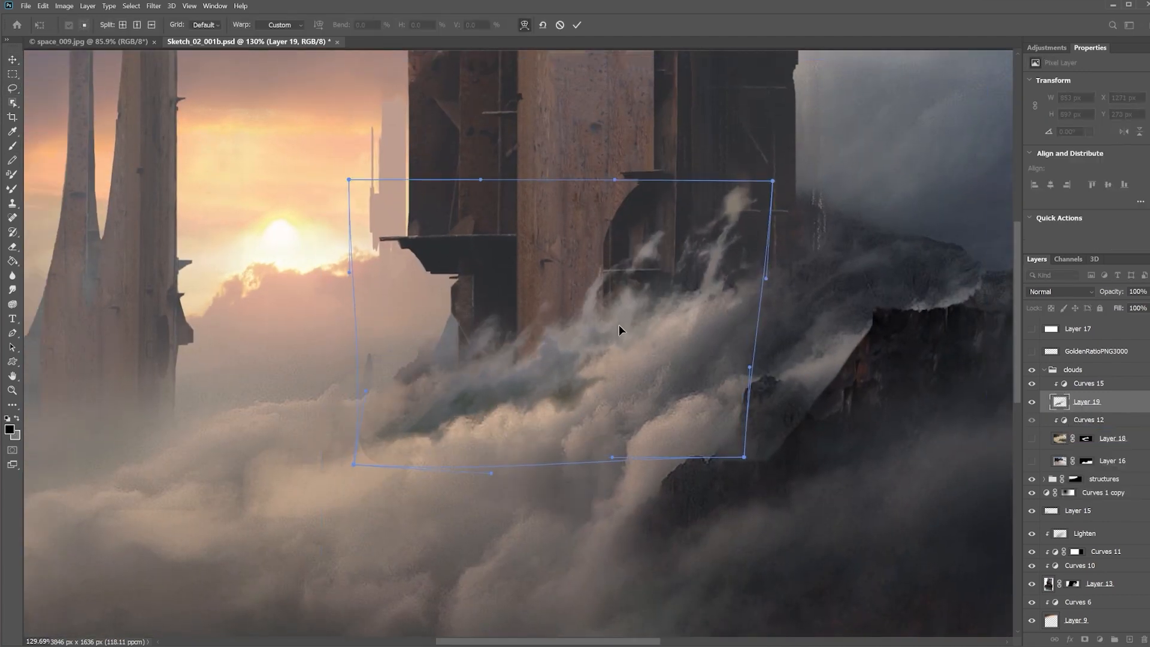
key(Return)
drag(807, 356, 781, 351)
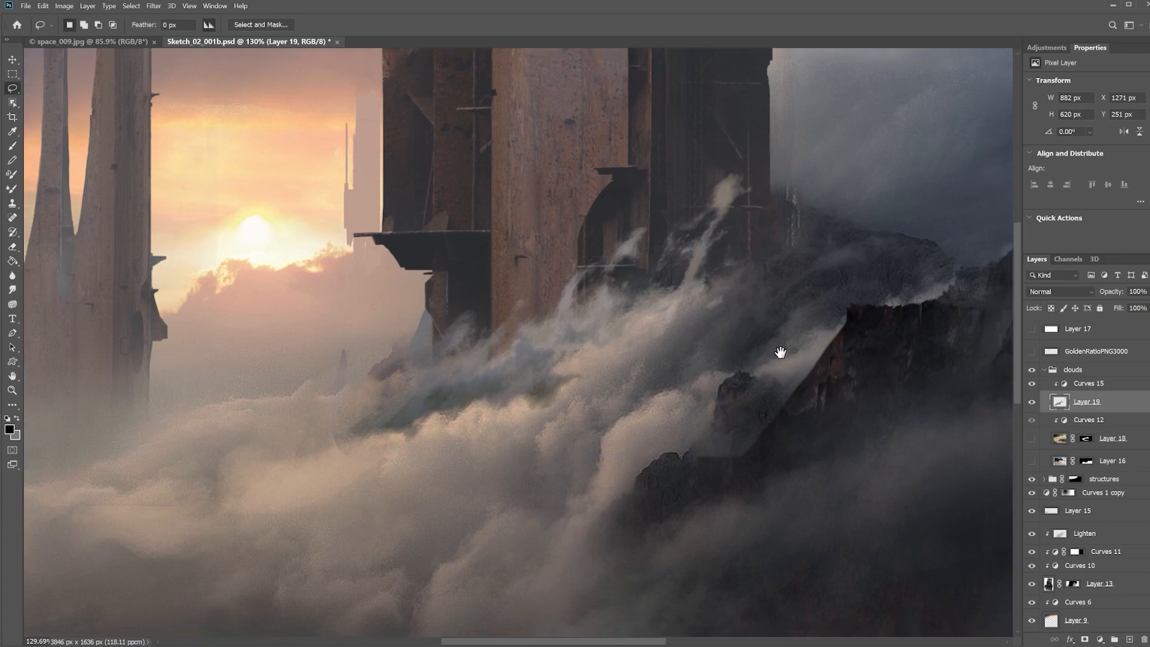
drag(673, 281, 657, 308)
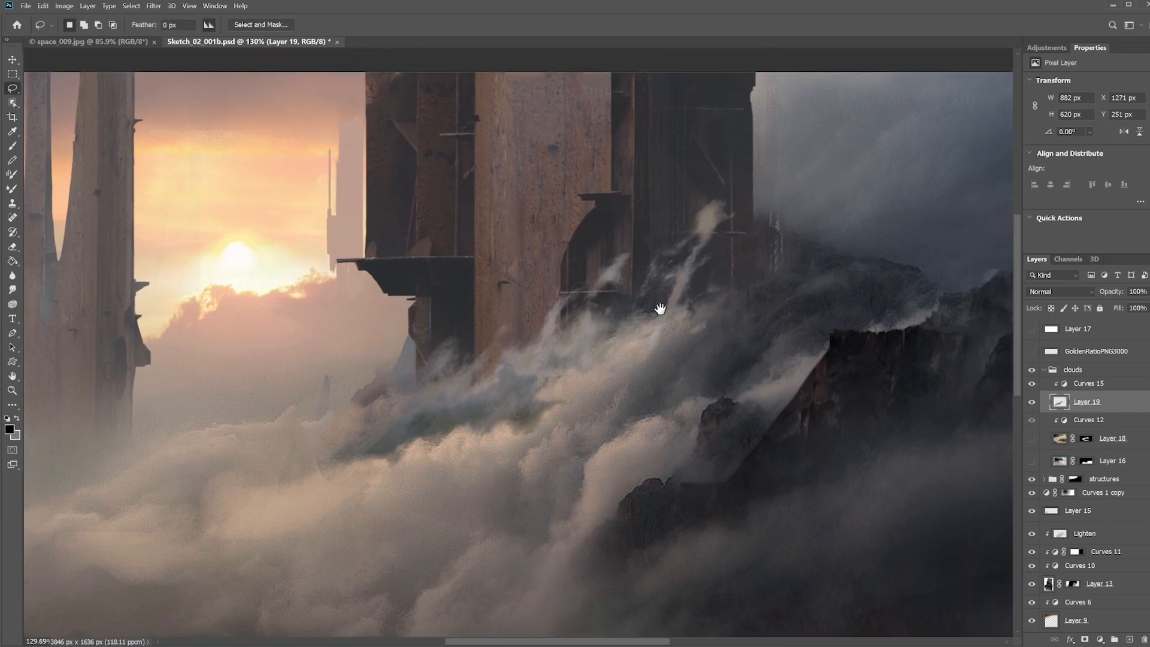
- Refine Curves 15 for the clouds, working on the green channel and lowering the output of the RGB white point
click(1102, 384)
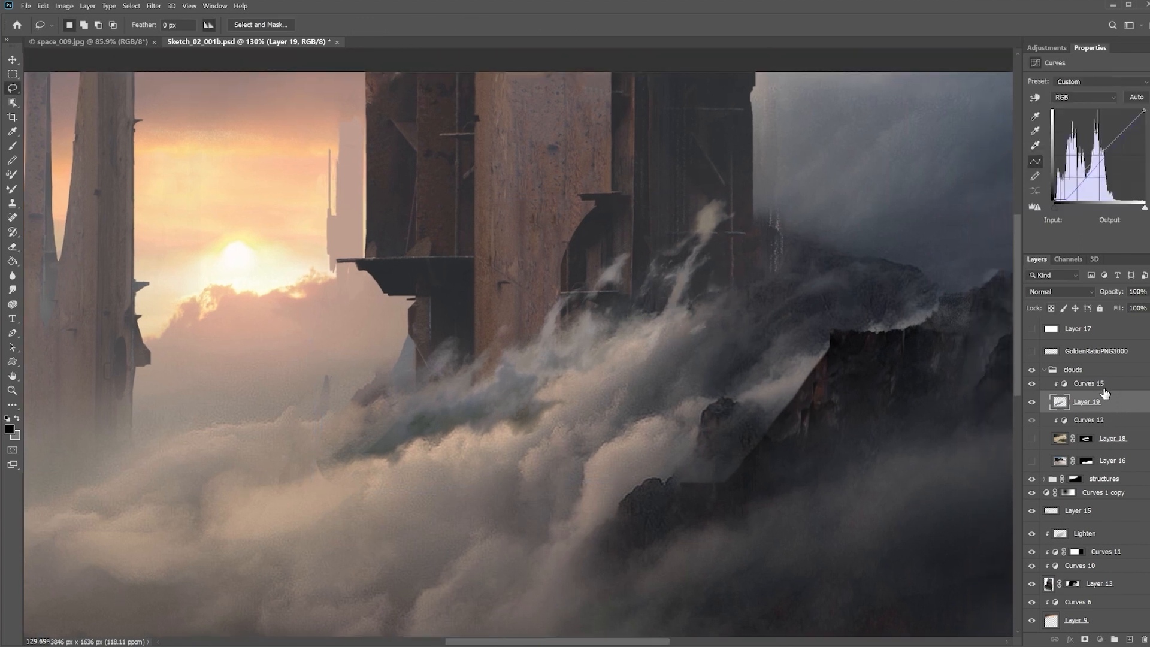
click(1078, 96)
click(1073, 126)
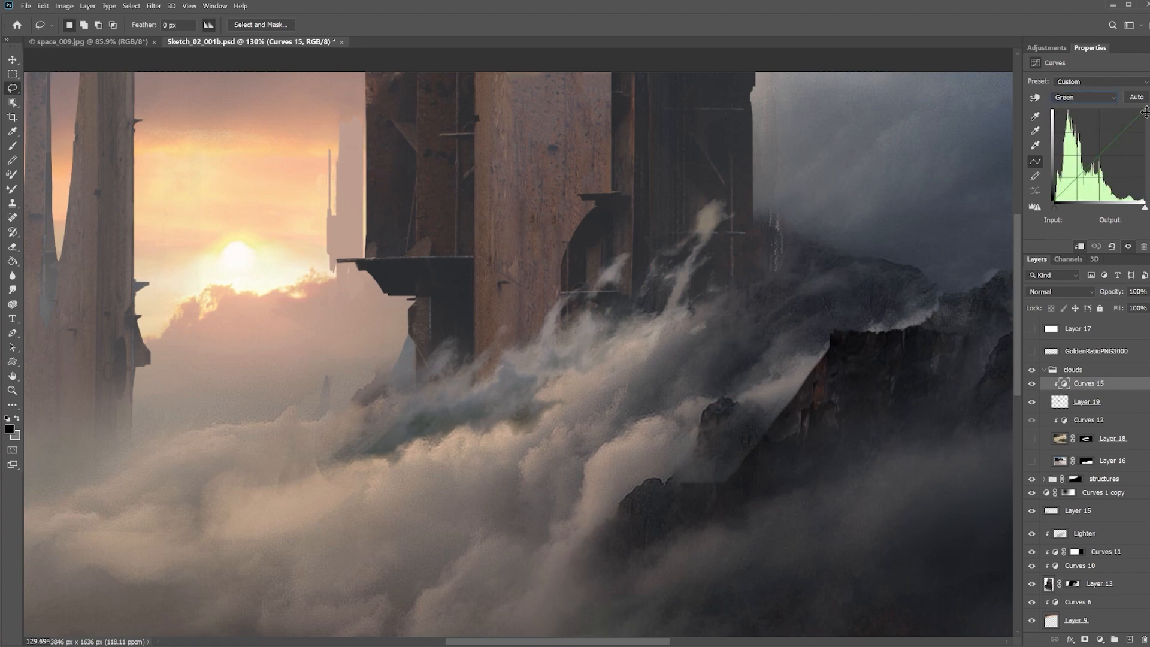
key(alt+2)
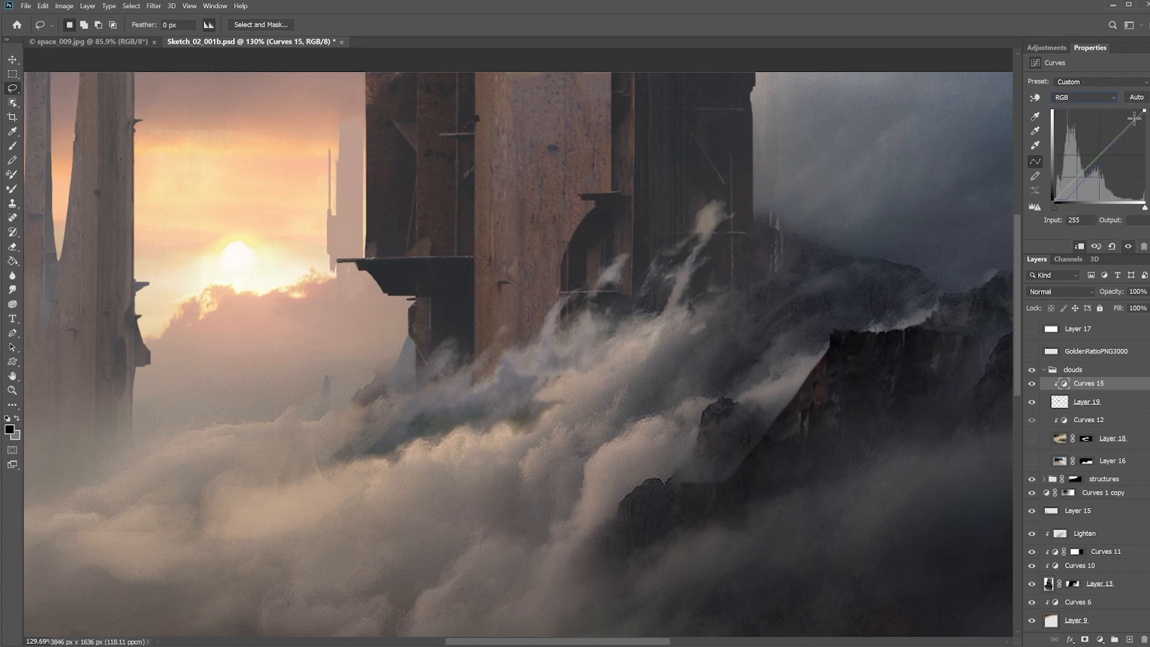
drag(1144, 112, 1146, 126)
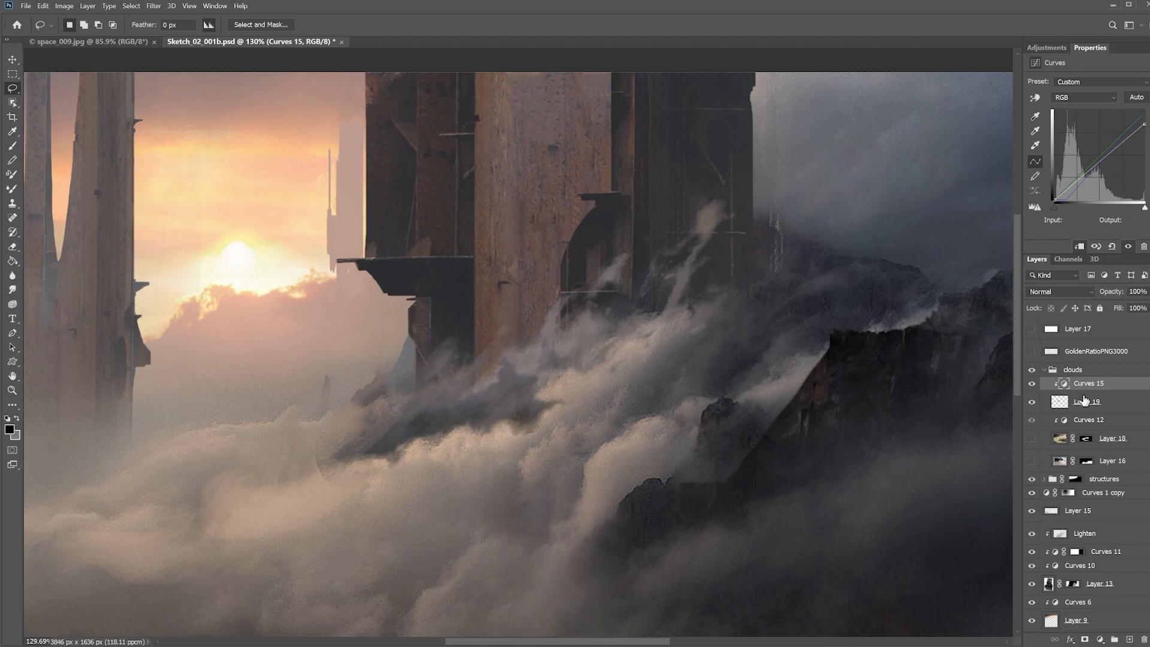
- Add a second clipped Curves adjustment that darkens the clouds, and limit it with a diagonal gradient on its mask
key(ctrl+m)
mouse_move(1145, 110)
mouse_down()
mouse_move(1147, 135)
mouse_move(1144, 120)
mouse_up()
click(1085, 97)
click(1067, 119)
click(1085, 639)
key(g)
drag(687, 270, 638, 326)
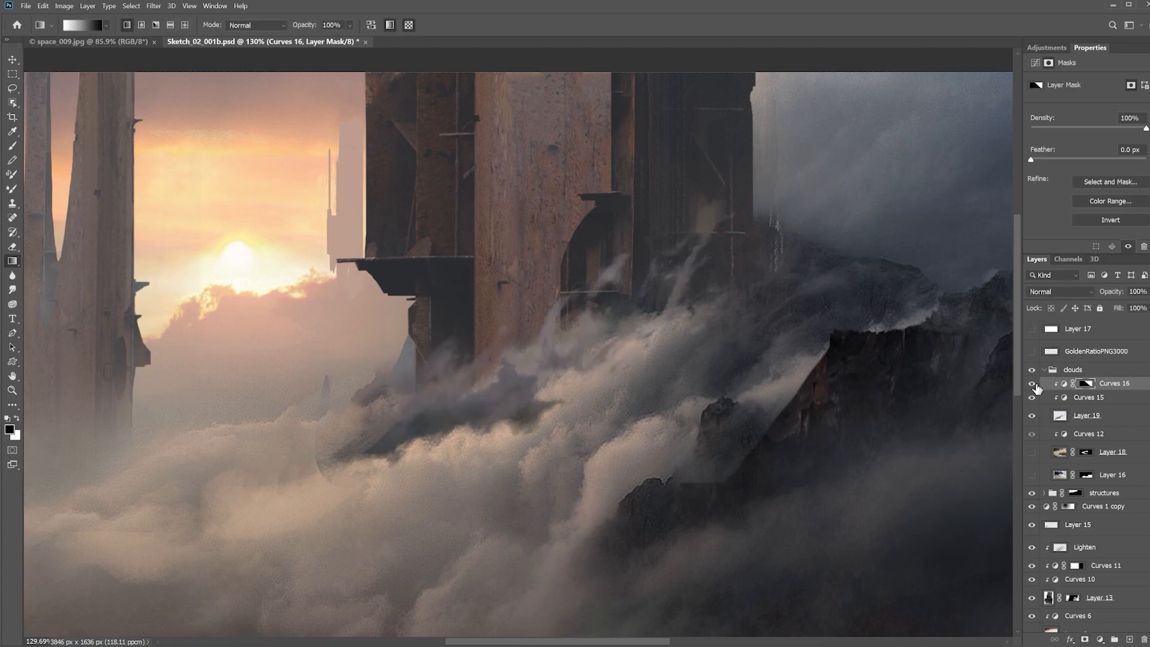
- Add a clipped Curves adjustment directly above Curves 15 and move its RGB white point to input 225
click(1089, 398)
click(1100, 639)
click(1078, 450)
drag(1144, 110, 1135, 111)
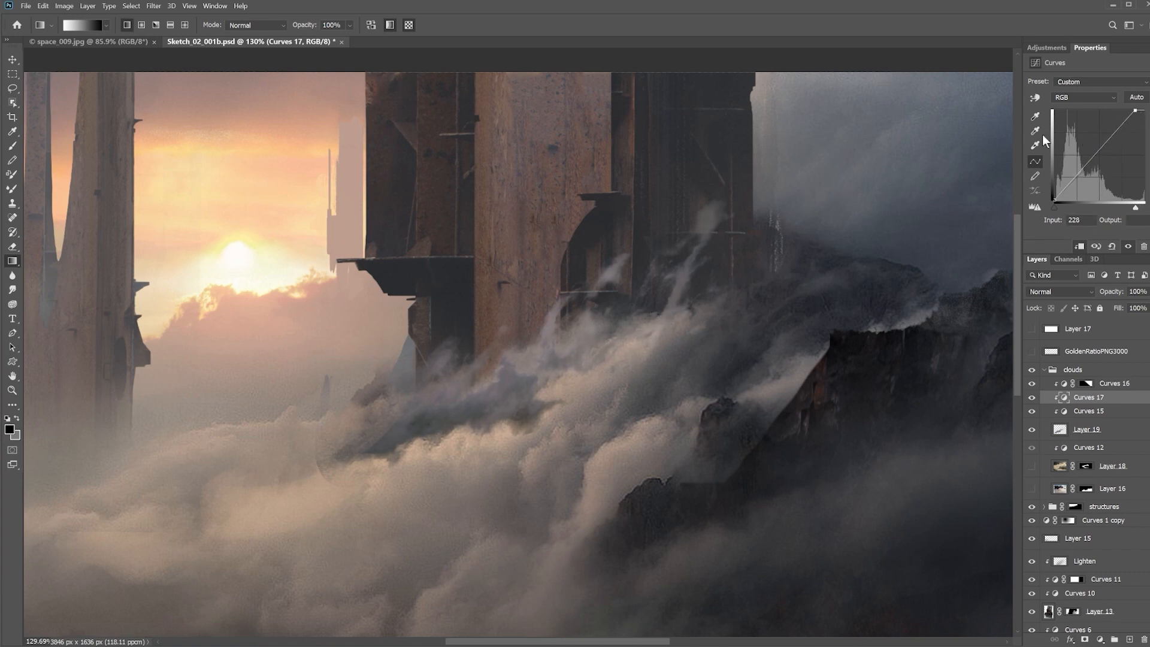
drag(1137, 112, 1130, 110)
drag(891, 236, 873, 228)
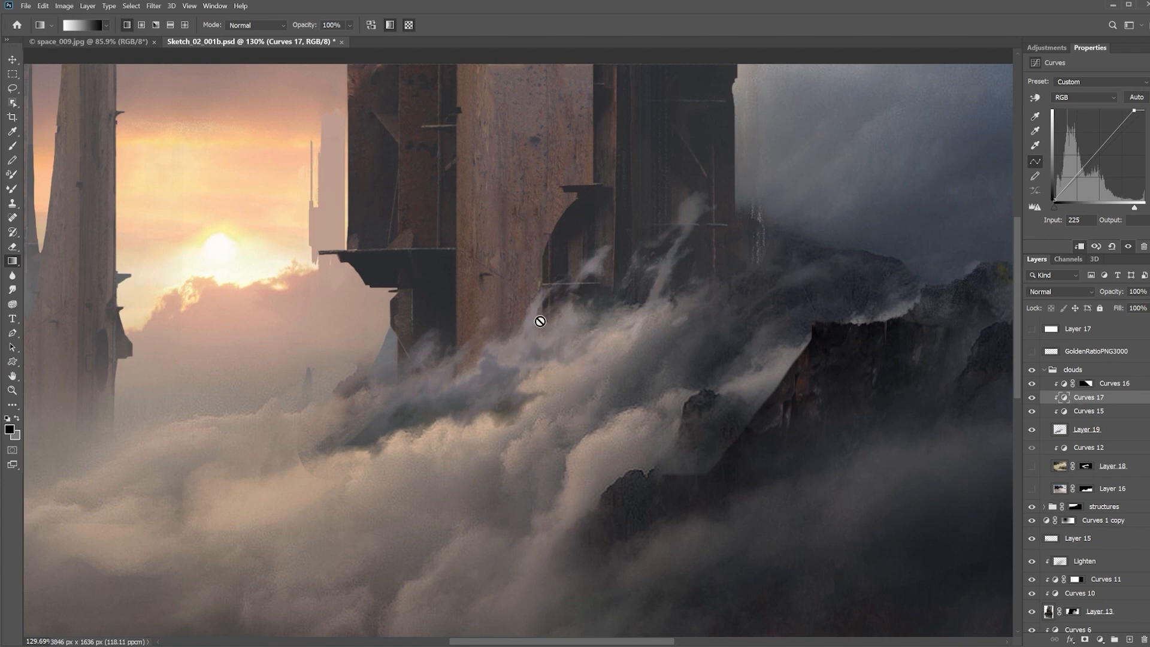
- Add a Curves check layer above Layer 17 with extreme contrast, setting the black point to input 104
click(1113, 387)
click(1114, 333)
click(1058, 51)
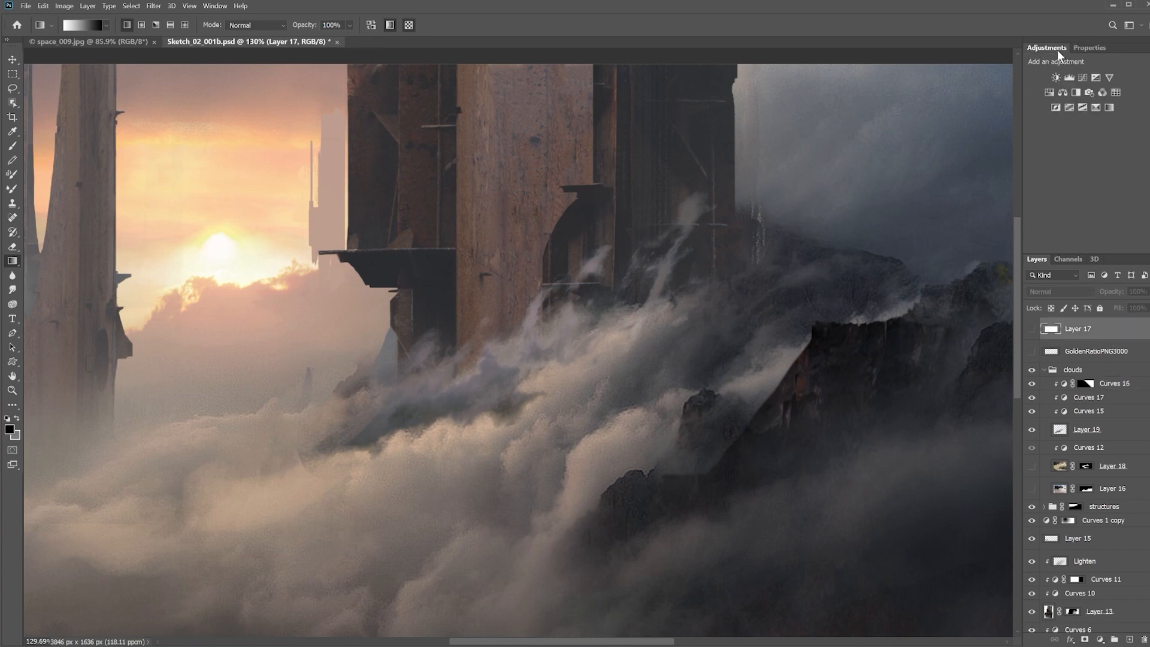
click(1083, 77)
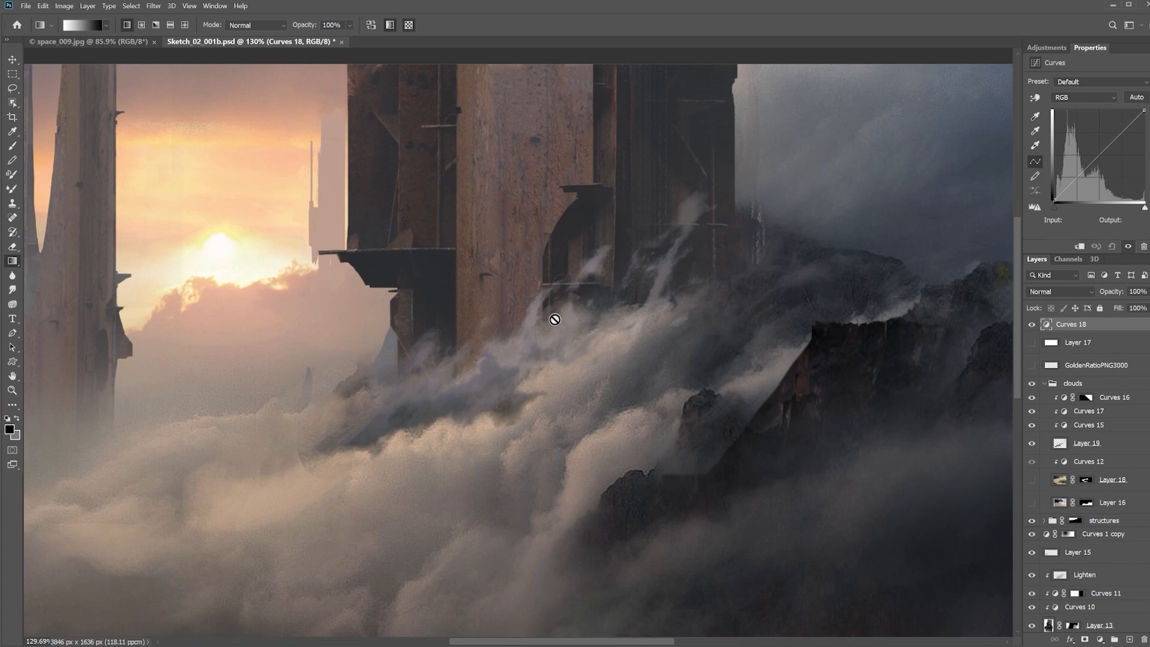
drag(1054, 205, 1088, 206)
drag(1144, 111, 1125, 111)
drag(1086, 200, 1092, 200)
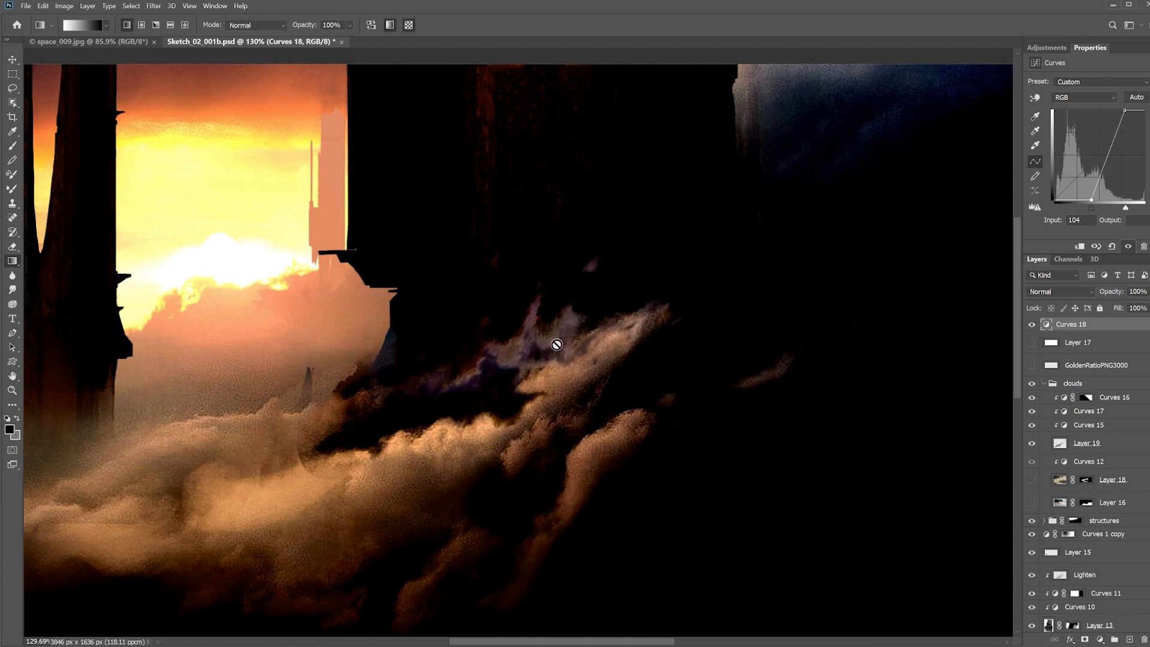
- Compare the cloud colours around the tower base with the high-contrast check layer off and on
scroll(538, 321, up, 5)
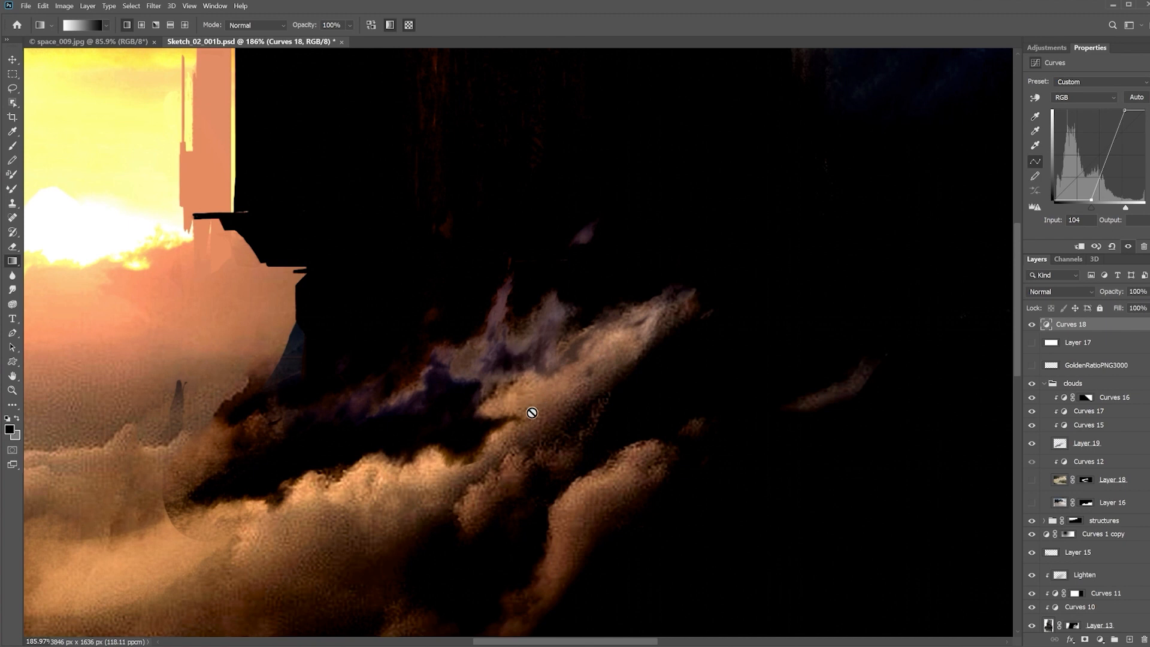
click(1031, 326)
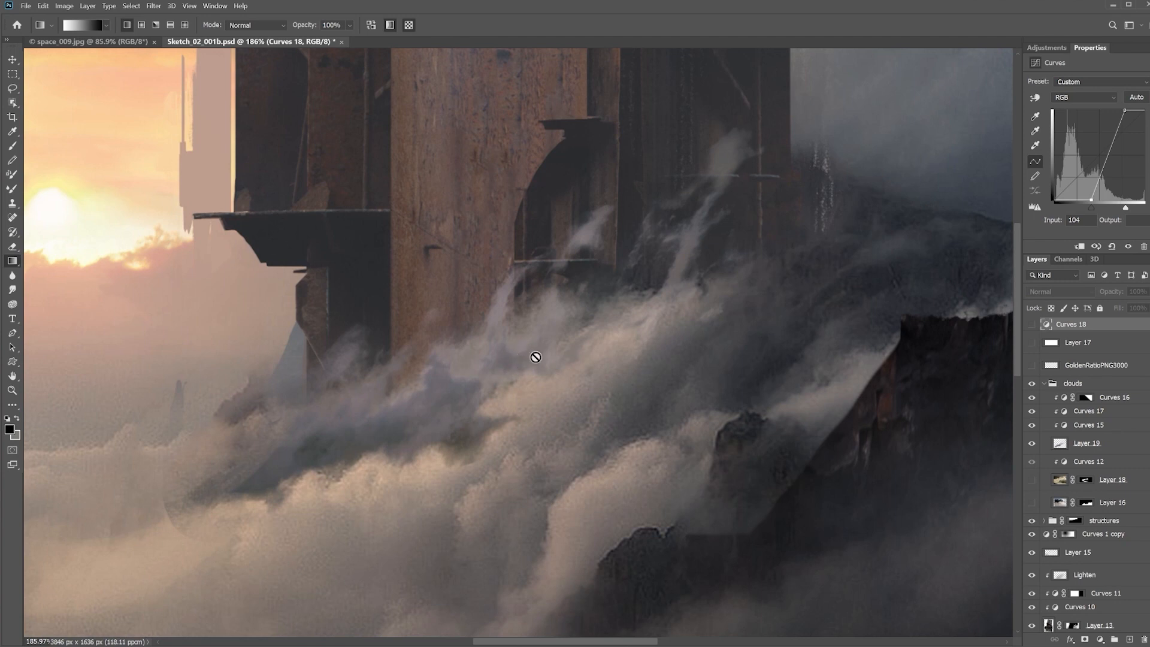
click(1032, 326)
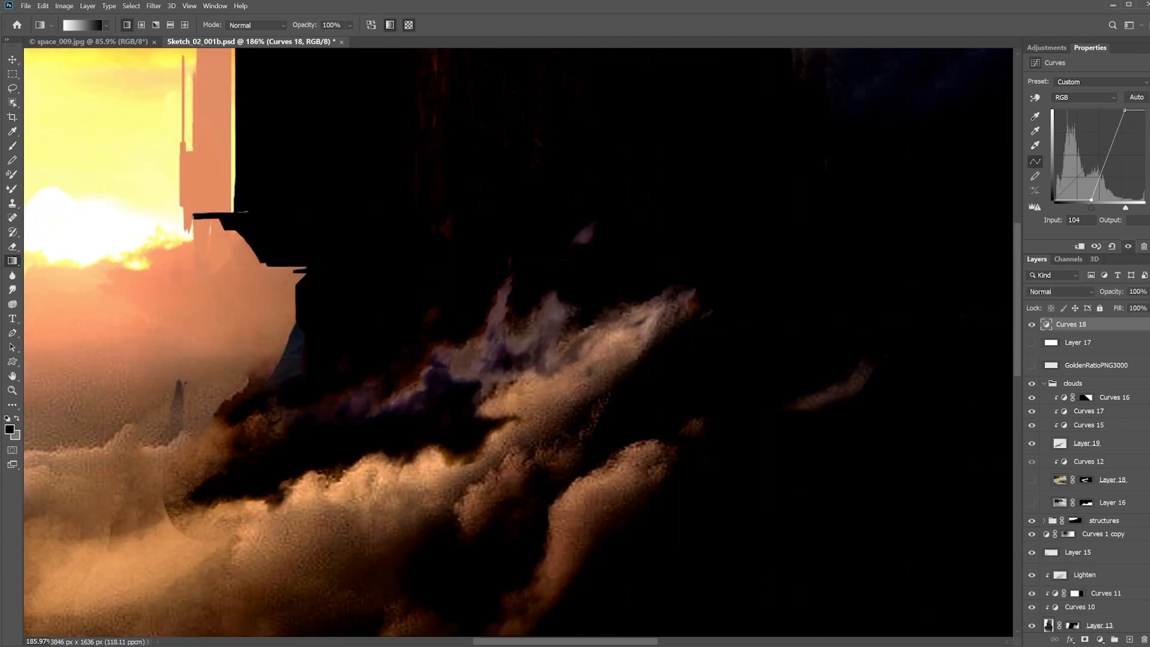
- Adjust the blue and red channels of Curves 17 to match the purple clouds to the warm ones
click(1088, 411)
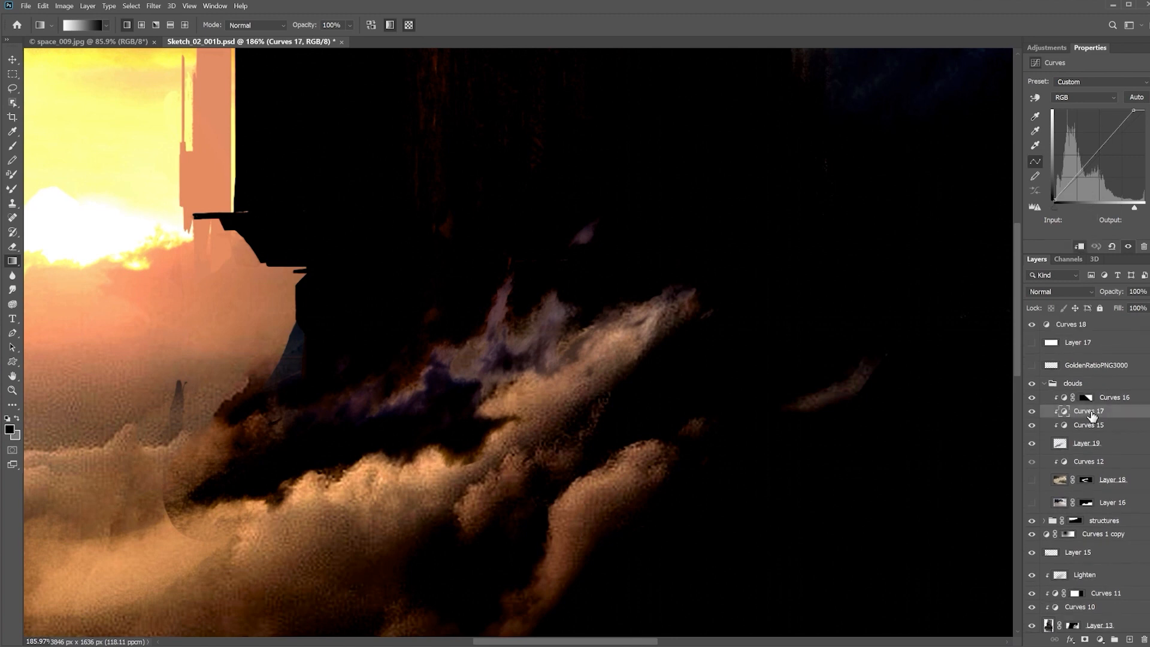
click(1074, 99)
click(1068, 138)
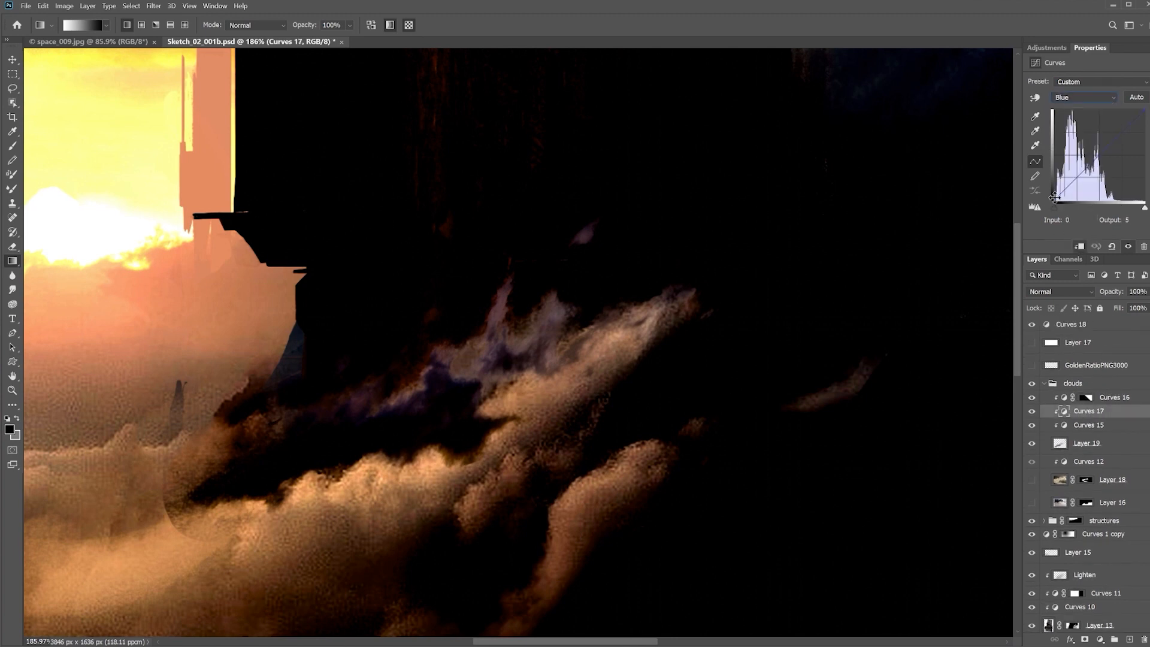
click(1107, 97)
click(1107, 112)
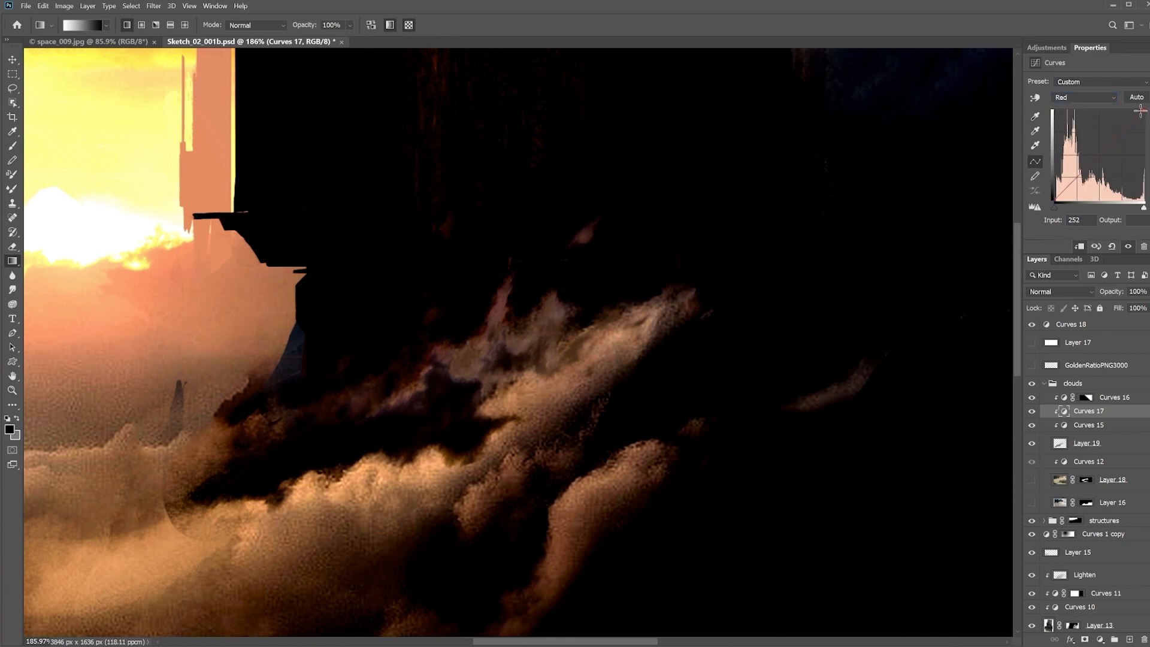
- Fine-tune the RGB, blue and red curves of Curves 17, moving the blue black point to input 3
click(1114, 100)
click(1112, 108)
drag(1144, 110, 1136, 109)
drag(1085, 165, 1089, 159)
key(ctrl+z)
key(alt+5)
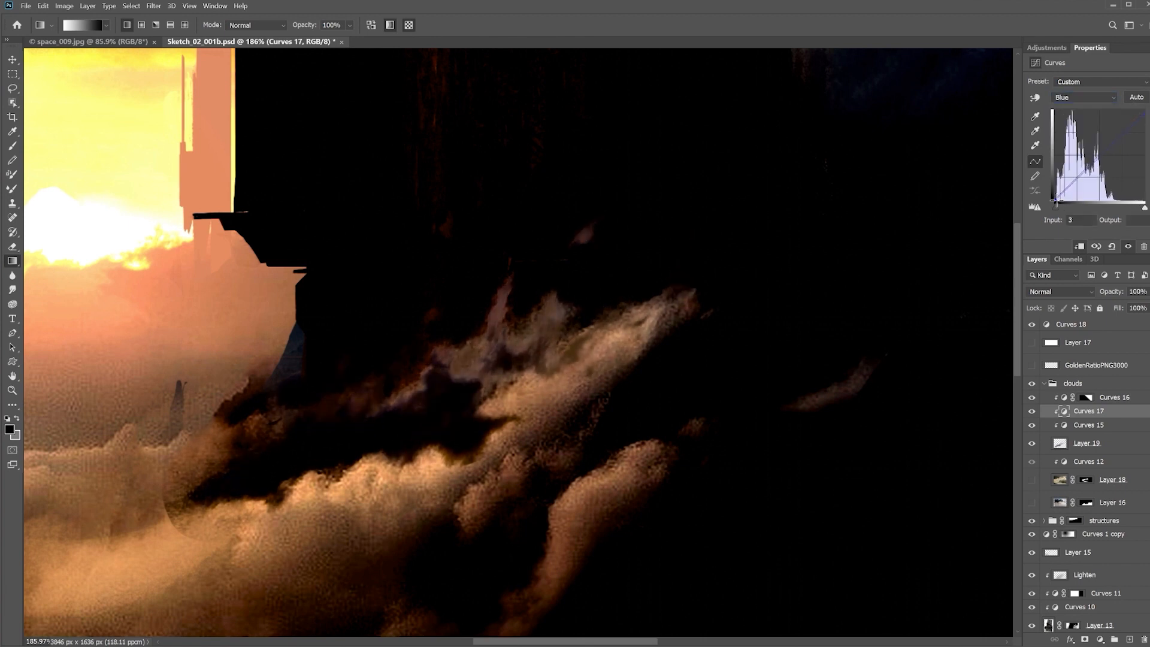
key(alt+3)
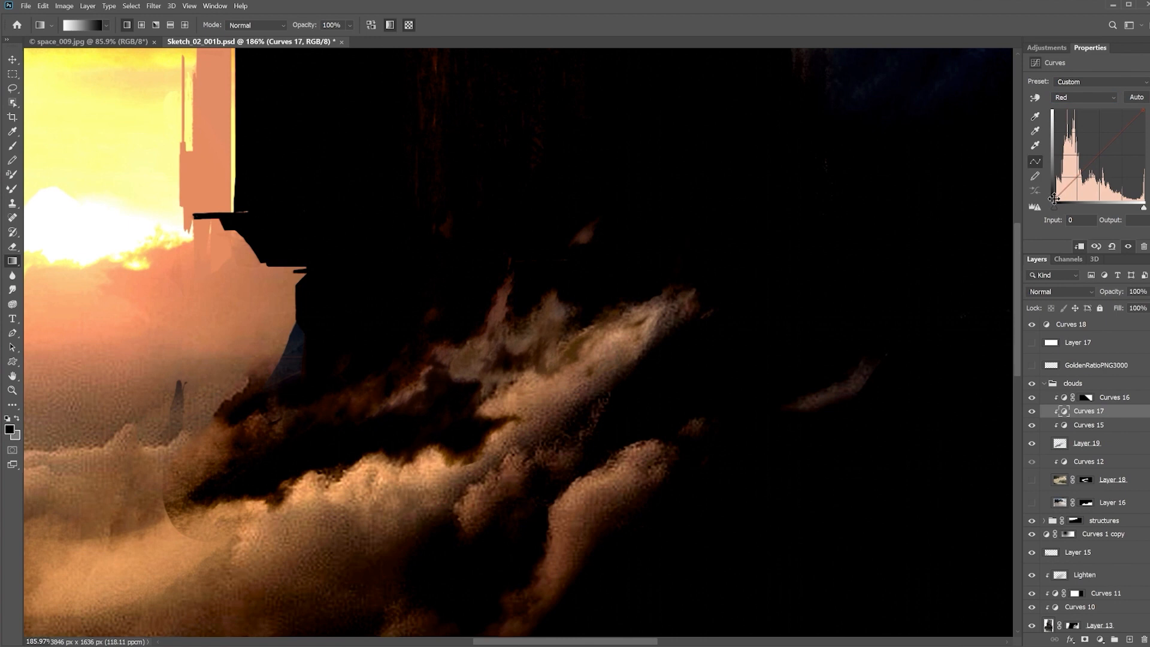
click(1143, 110)
click(1084, 97)
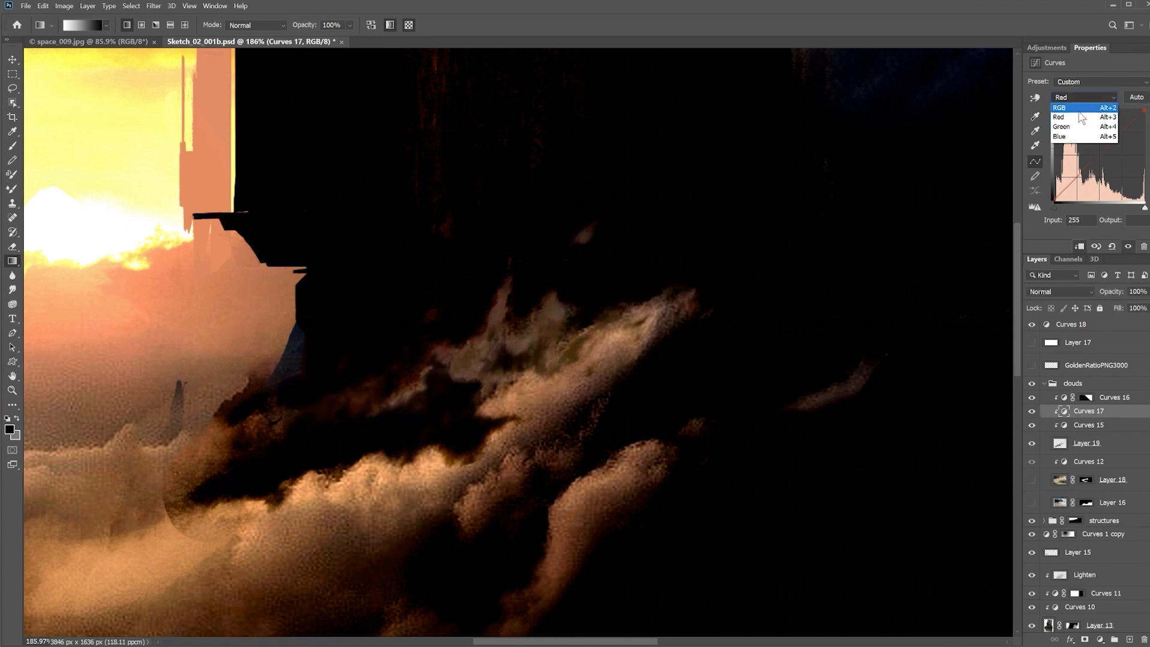
- Hide the Curves 18 check layer and compare the clouds with Curves 17 off and on
click(1032, 324)
click(1031, 324)
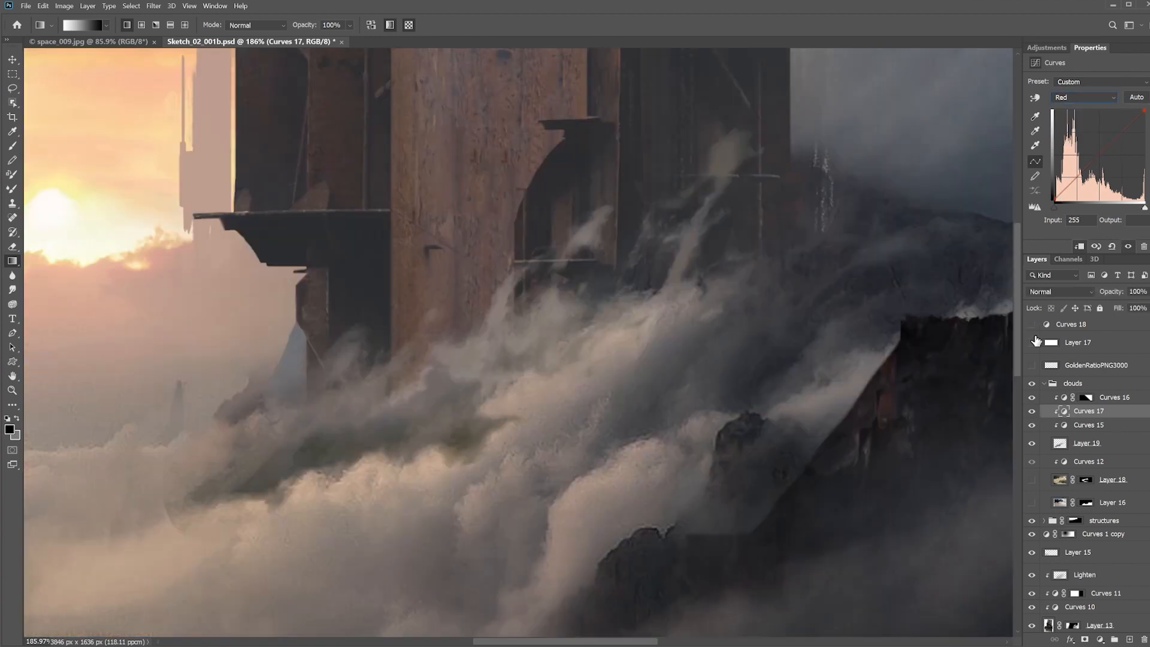
click(1032, 411)
click(1033, 412)
- Give Curves 17 a black mask and paint white over the dark clouds and upper wisps with a soft brush
click(1085, 639)
key(ctrl+i)
key(b)
right_click(599, 273)
double_click(687, 237)
key(x)
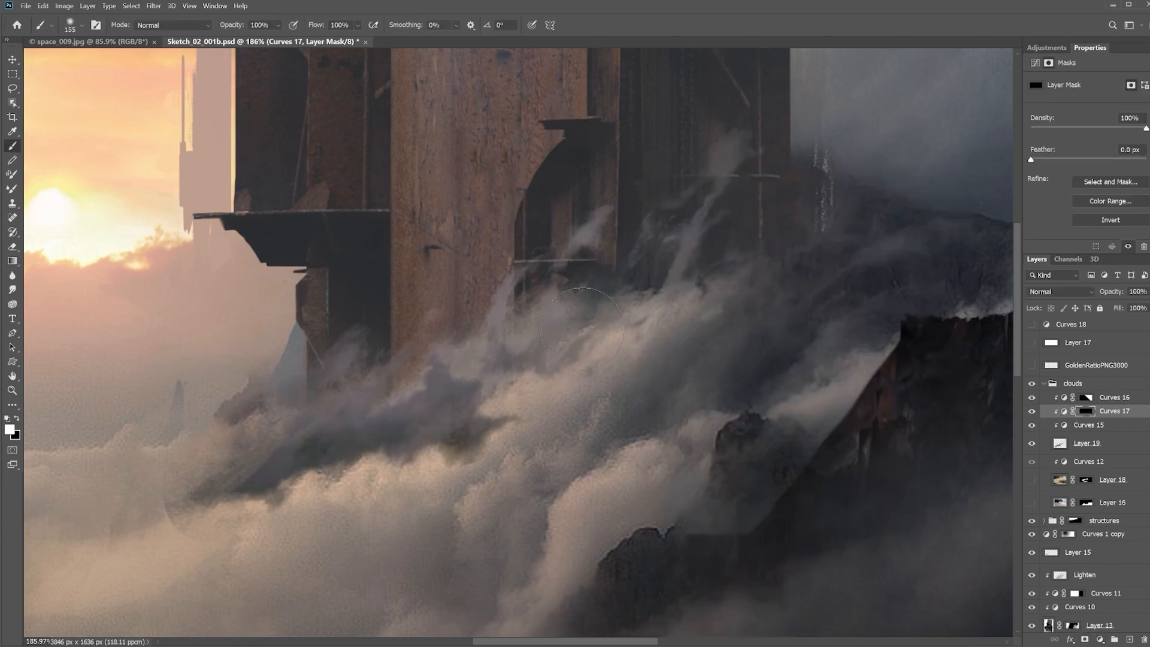
drag(452, 402, 363, 410)
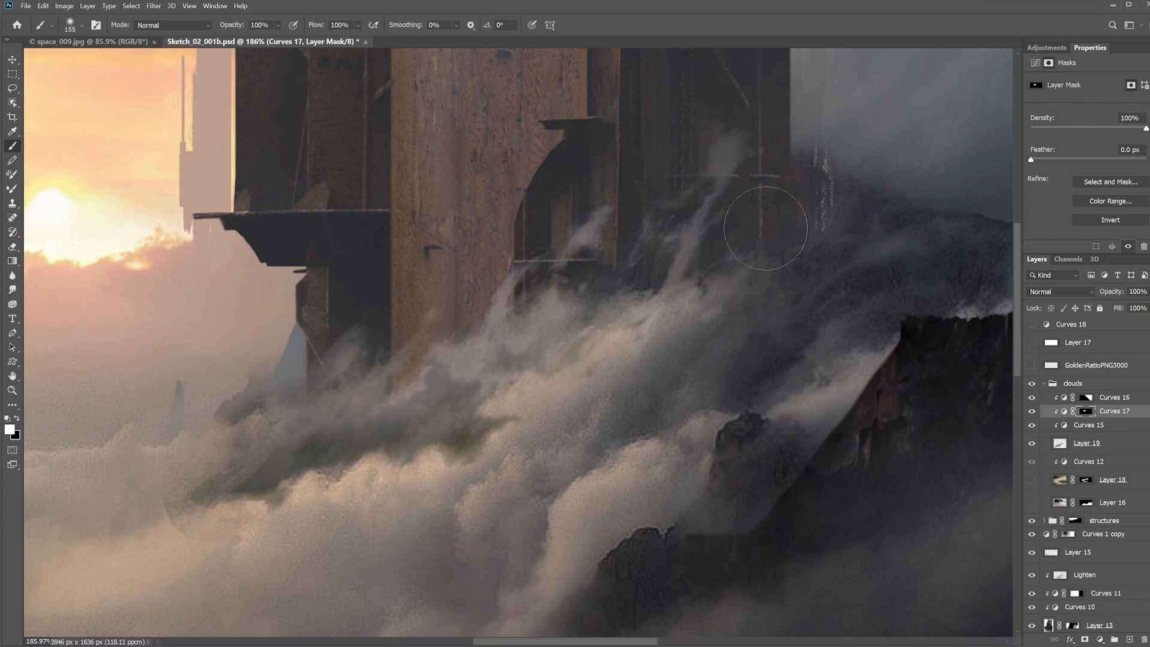
drag(746, 219, 706, 168)
key(x)
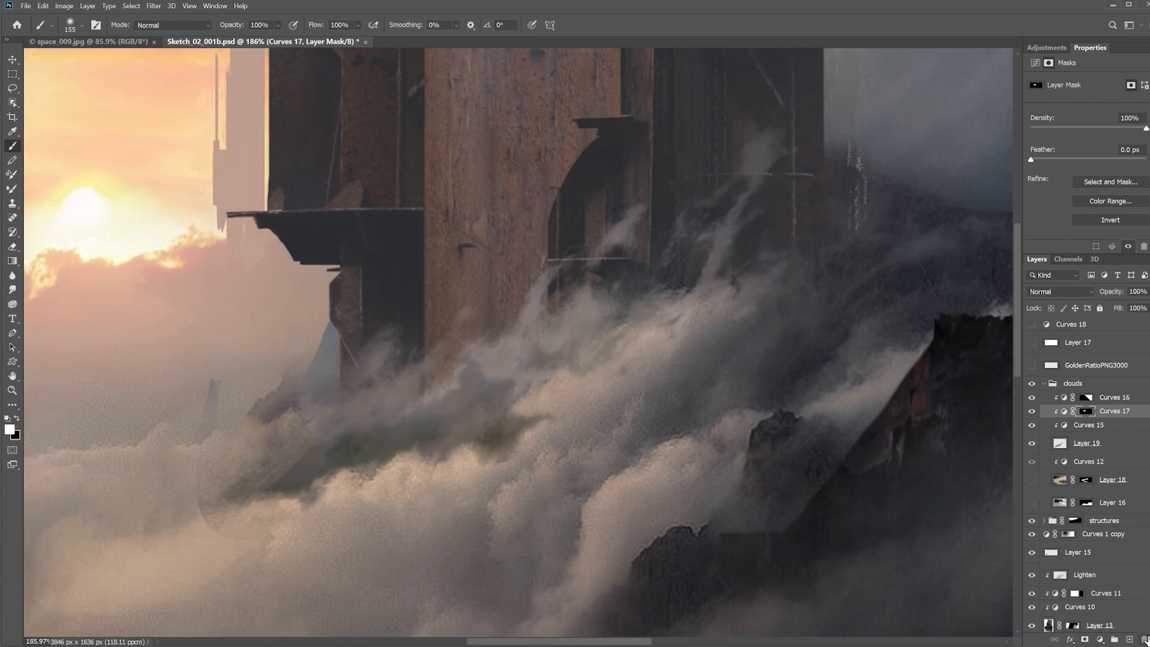
- Create a clipped paint layer above Layer 19, sample a cloud colour and move the layer above Curves 16
click(1103, 443)
click(1130, 638)
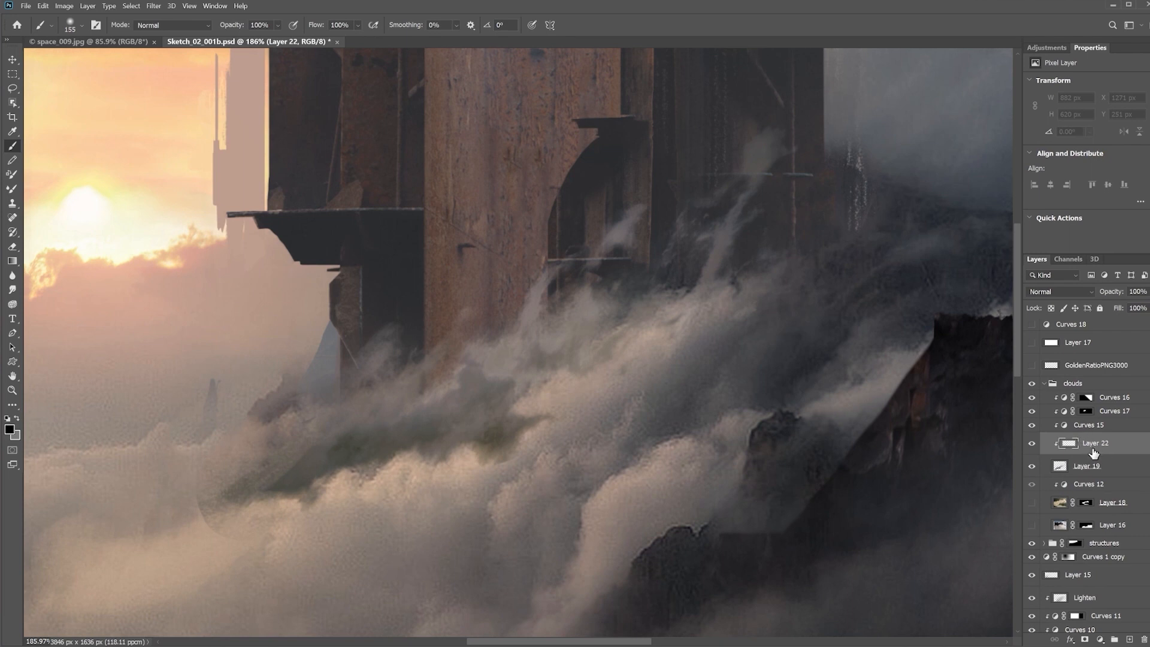
alt+click(565, 387)
key(ctrl+shift+bracketright)
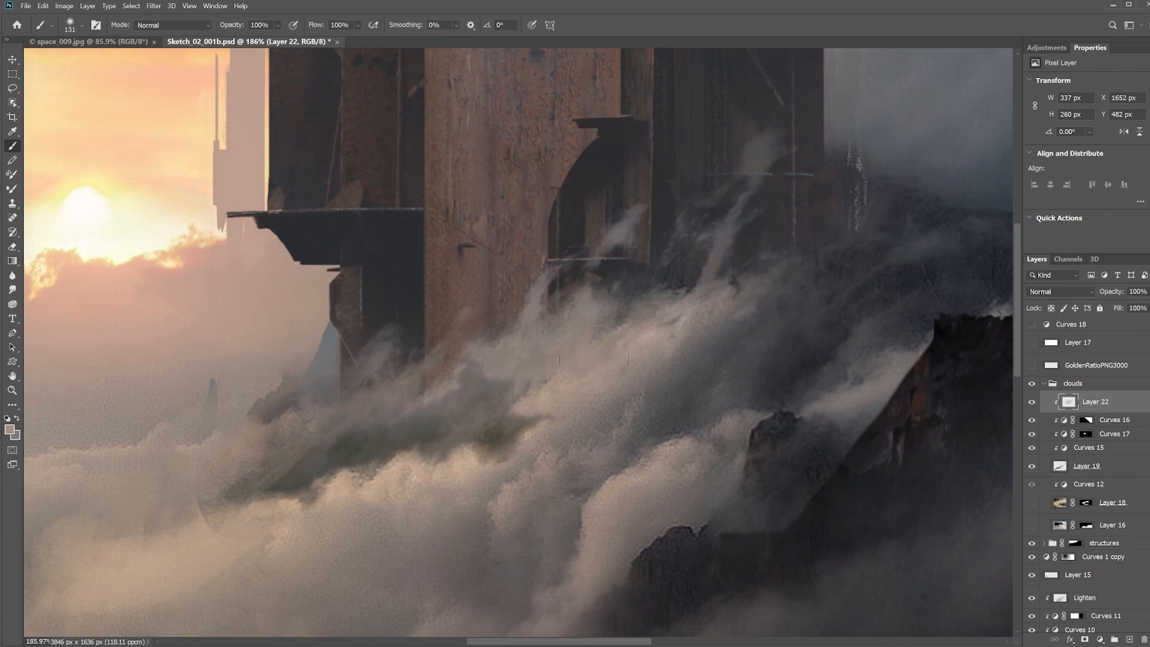
- Paint on Layer 22 with colours sampled from the clouds and background to soften the upper wisps at the tower
drag(750, 307, 736, 308)
alt+click(727, 303)
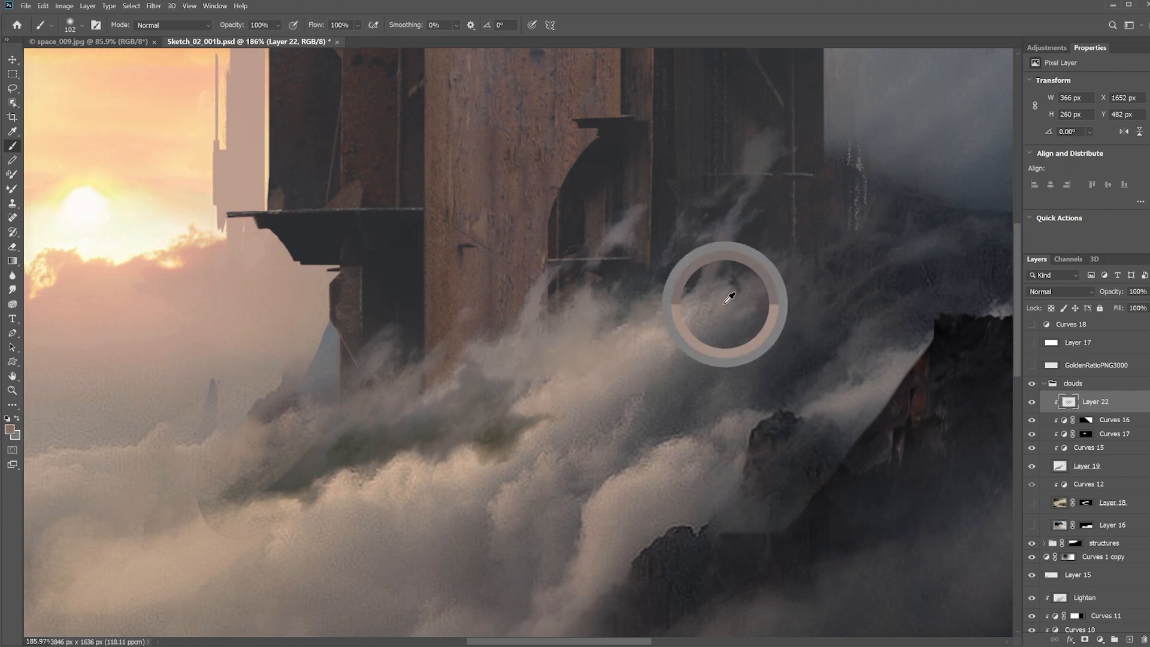
alt+click(799, 183)
mouse_move(764, 149)
mouse_down()
mouse_move(775, 143)
mouse_move(774, 170)
mouse_move(730, 219)
mouse_up()
drag(630, 219, 617, 235)
- Try painting the sampled dark tone over the wisps and down across the cloud bank, and undo these strokes
drag(722, 231, 705, 264)
drag(620, 237, 545, 278)
drag(680, 312, 617, 339)
drag(587, 306, 530, 347)
drag(476, 354, 470, 374)
drag(329, 425, 437, 395)
drag(626, 369, 516, 402)
drag(446, 434, 413, 447)
key(ctrl+z)
key(ctrl+z)
key(ctrl+z)
key(ctrl+z)
key(ctrl+z)
key(ctrl+z)
key(ctrl+z)
key(ctrl+z)
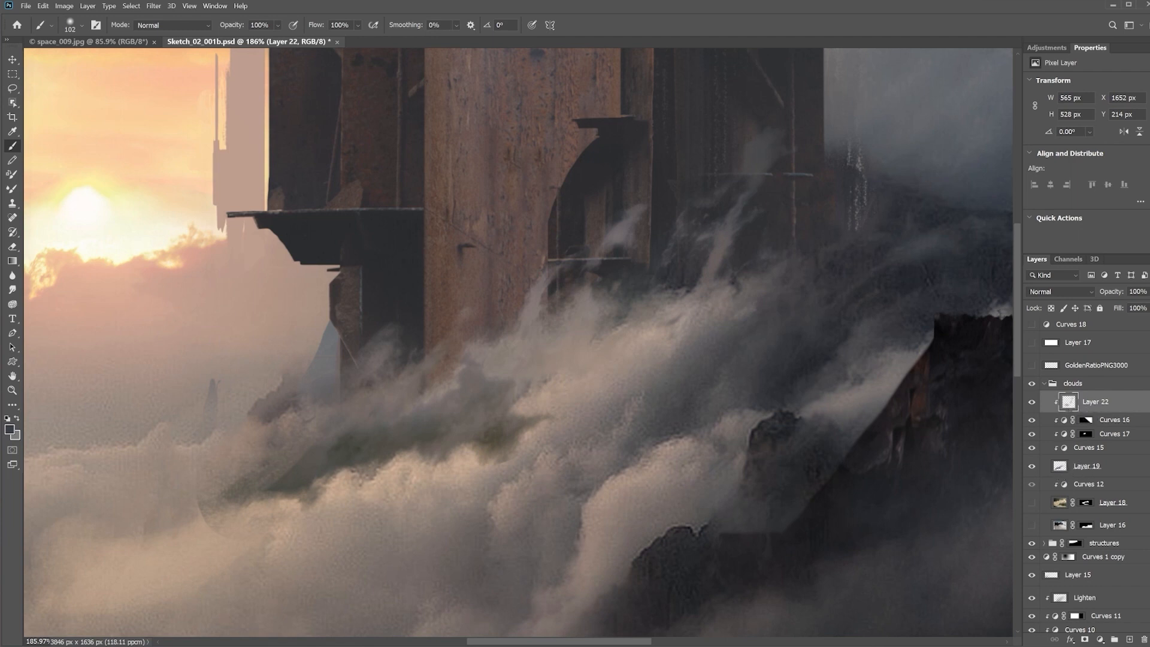
- Add a clipped Curves adjustment above Curves 16, set its RGB white point to input 201, and show Curves 18
drag(888, 367, 881, 362)
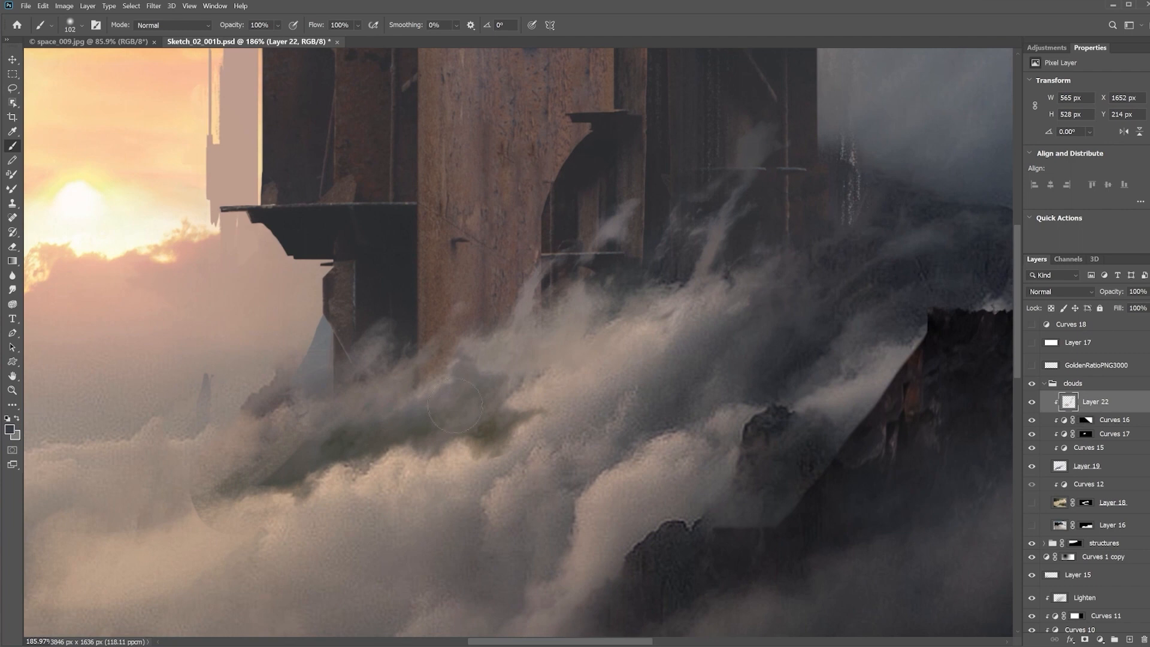
click(1118, 420)
key(ctrl+m)
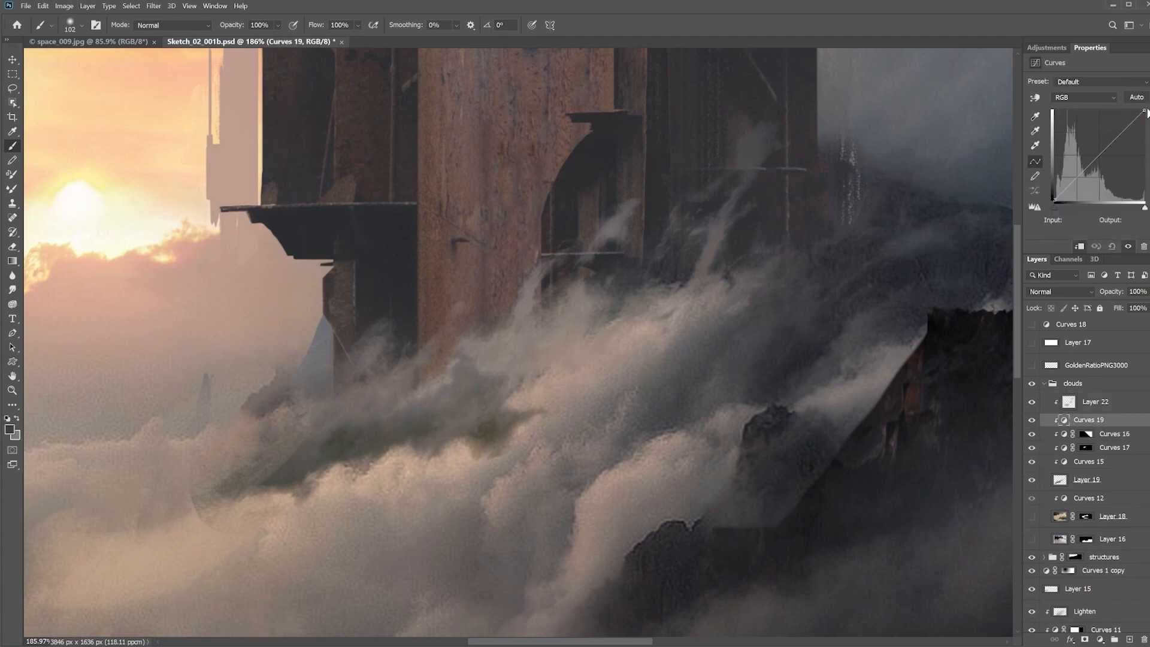
drag(1143, 112, 1126, 108)
click(1031, 324)
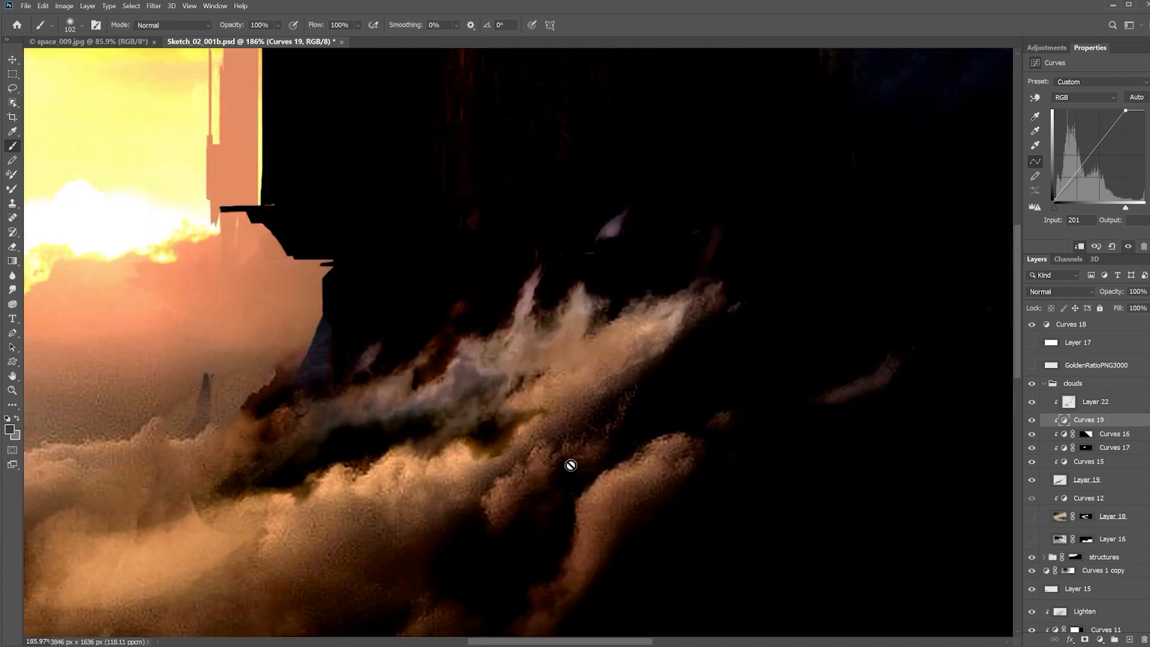
- Adjust the blue, green and red channels of Curves 19 to match the clouds to the surrounding warm tones
click(1073, 98)
click(1072, 139)
drag(1054, 202, 1060, 203)
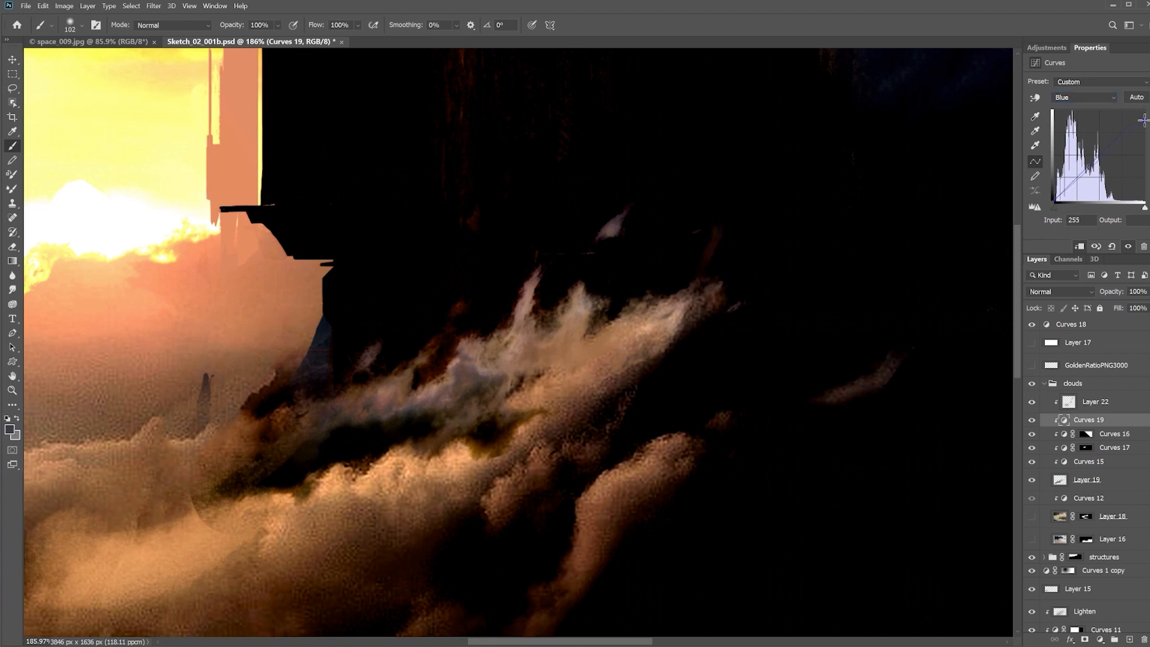
click(1093, 98)
click(1075, 126)
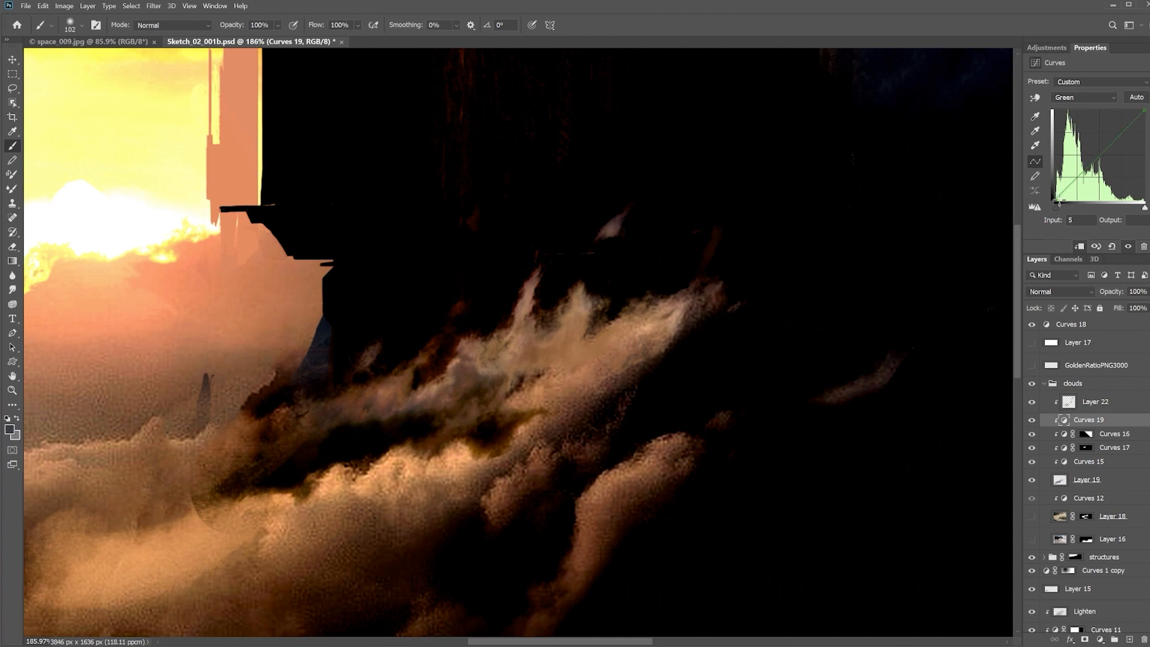
click(1144, 111)
click(1096, 99)
click(1097, 116)
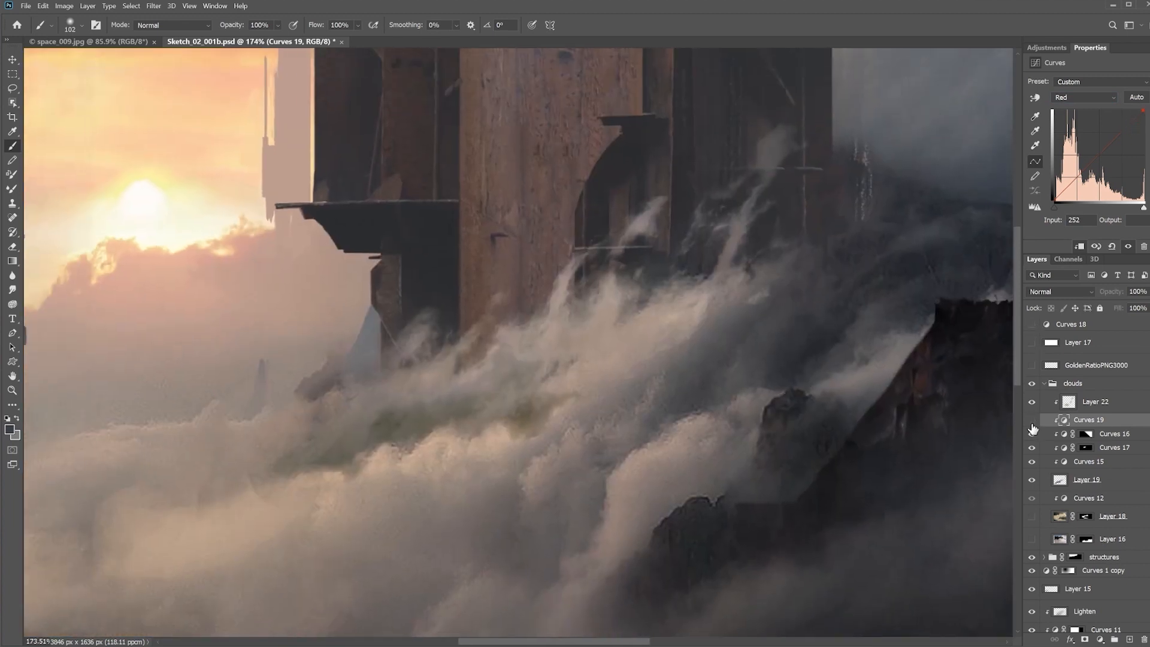
- Mask Curves 19 with a diagonal gradient that limits it to the lower-left clouds, and compare the image with and without it
click(1032, 433)
click(1033, 432)
click(1085, 640)
key(g)
mouse_move(306, 456)
mouse_down()
mouse_move(440, 407)
mouse_move(574, 337)
mouse_up()
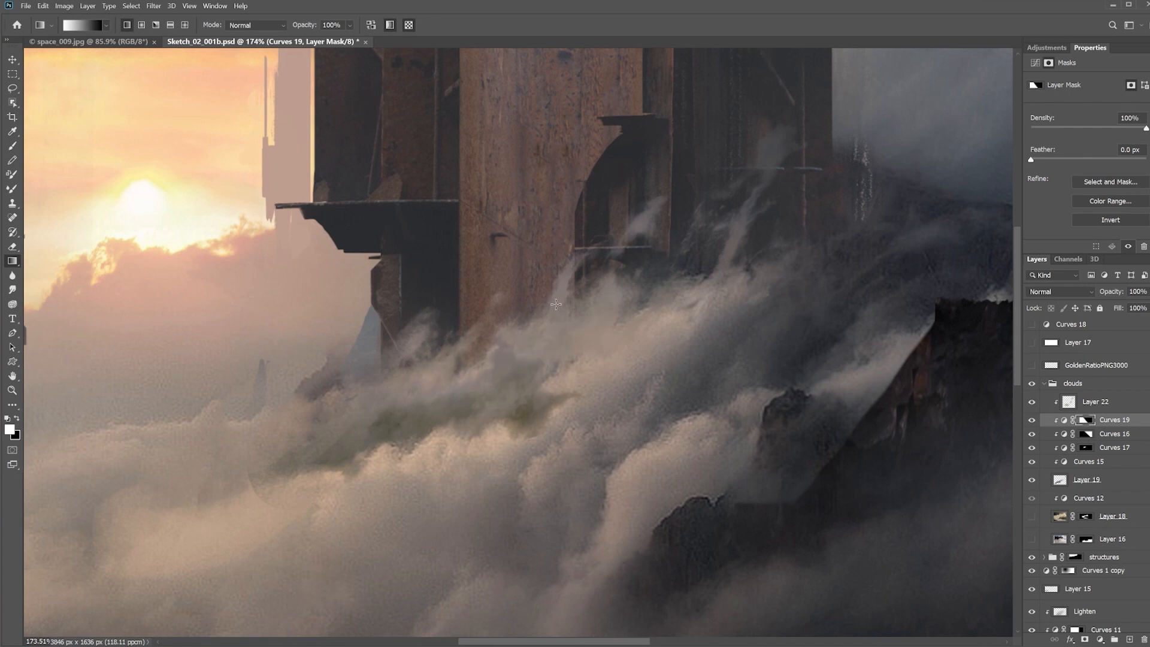
drag(689, 396, 652, 423)
click(1031, 422)
click(1031, 422)
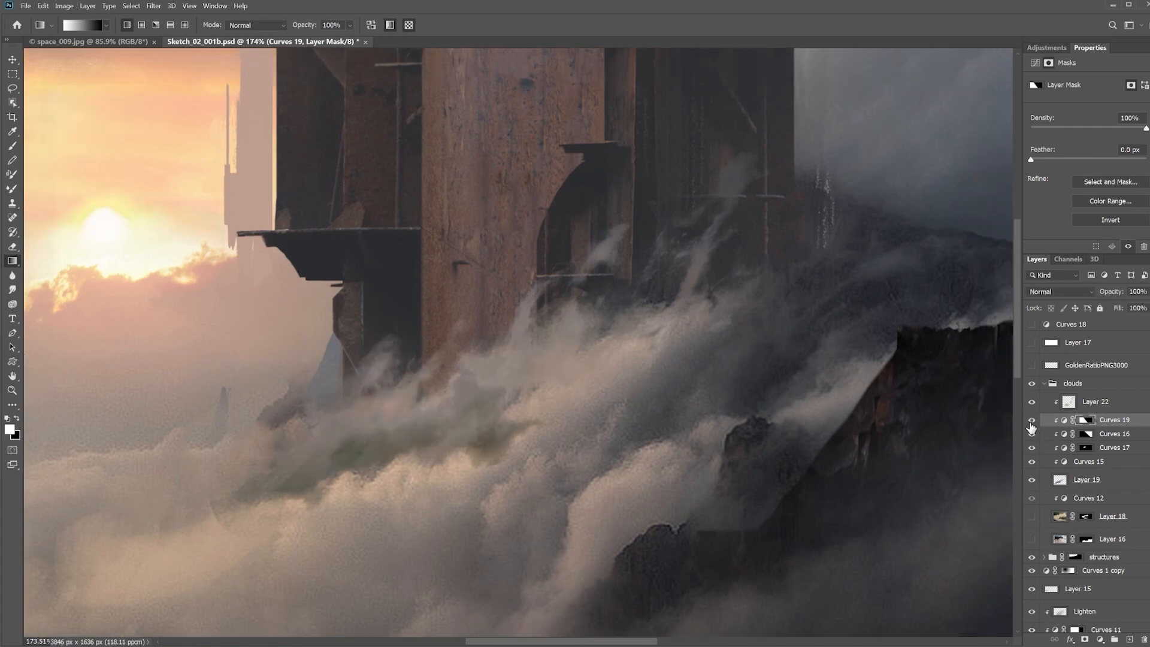
- Add a white layer mask to Layer 19
click(1089, 406)
click(1083, 482)
click(1085, 639)
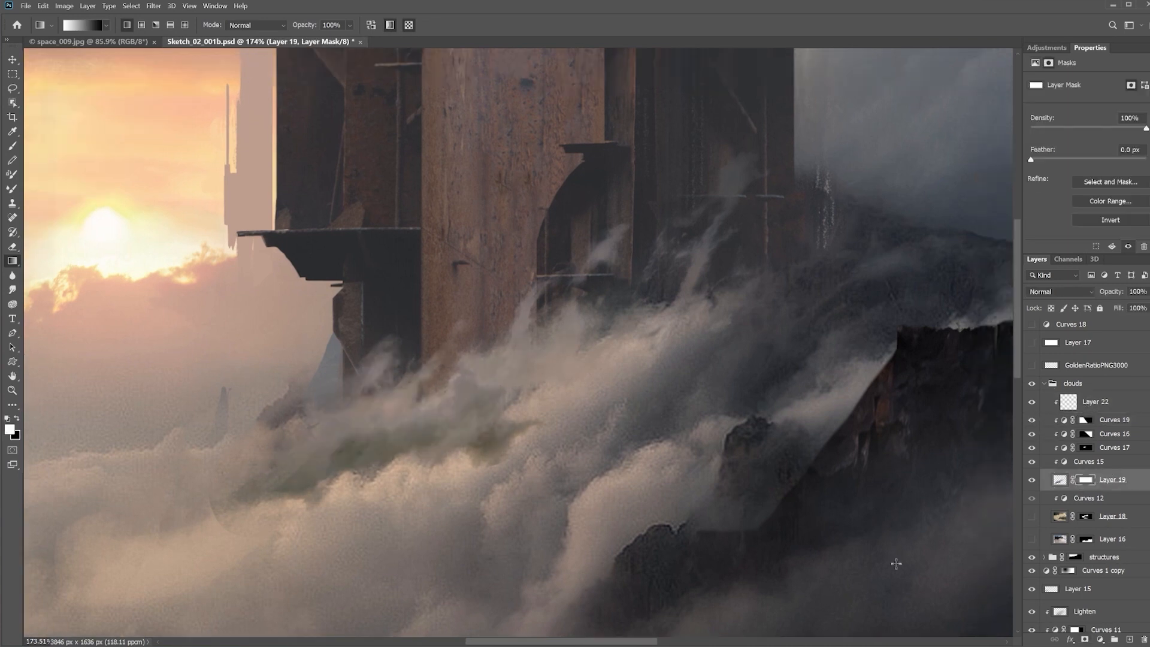
drag(690, 357, 798, 341)
- Show Curves 18, move its black point back to zero and set its white point to input 100 to expose the shadows
click(1031, 324)
click(1051, 325)
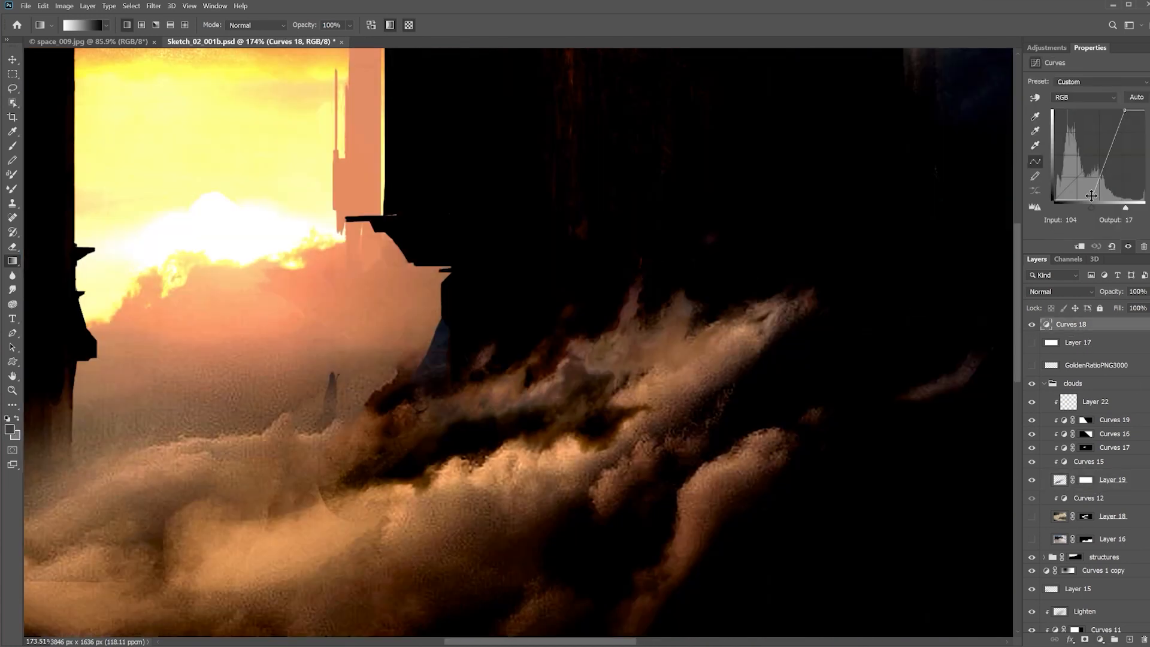
drag(1091, 198, 1054, 200)
drag(1125, 112, 1076, 112)
drag(875, 185, 821, 185)
drag(886, 183, 695, 232)
drag(898, 198, 934, 174)
drag(1076, 112, 1090, 116)
drag(983, 157, 953, 158)
drag(953, 158, 820, 160)
drag(676, 231, 725, 233)
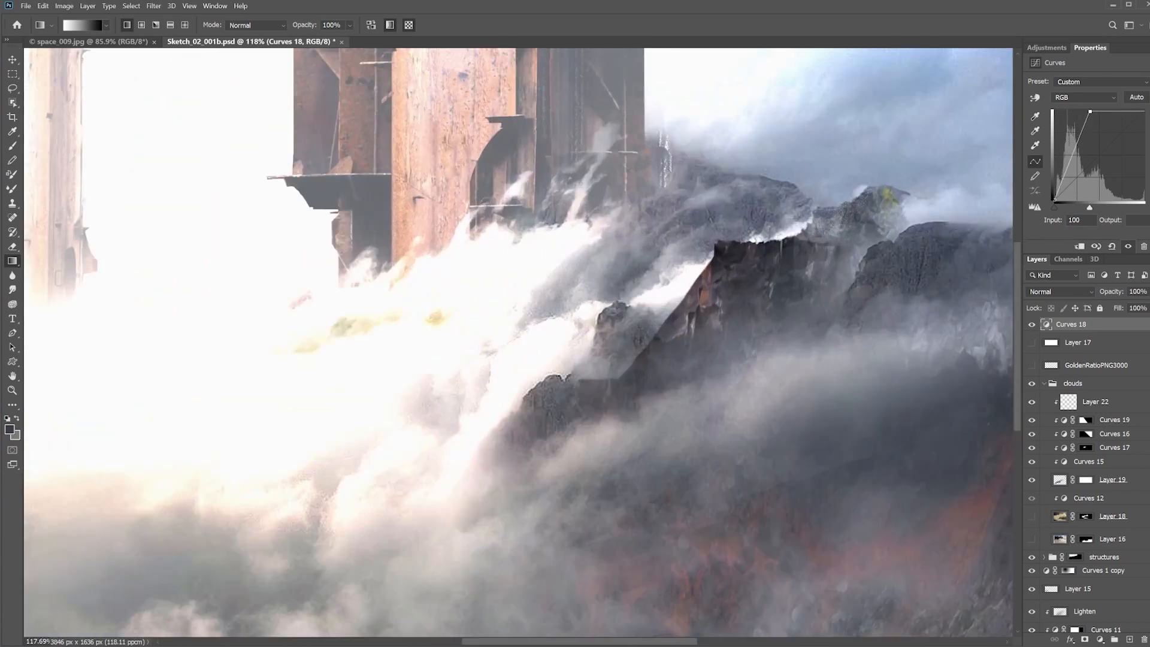
- Brighten Curves 18 further for checking and adjust the shadows of Curves 10 in the RGB and red channels
scroll(1145, 569, down, 5)
click(1032, 489)
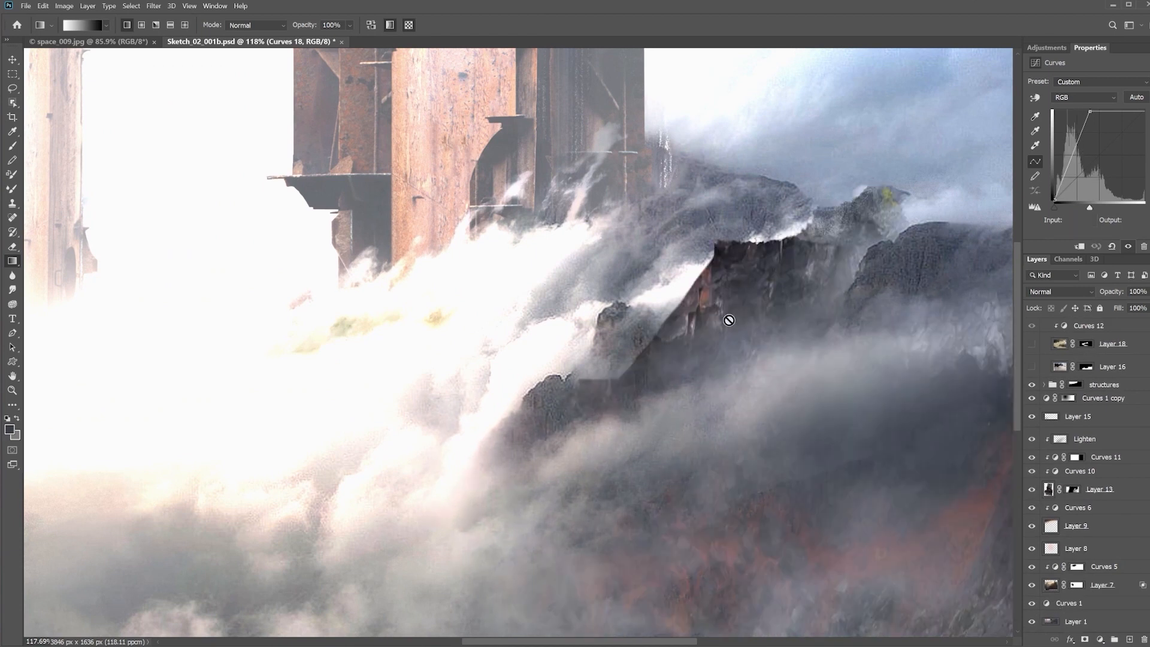
scroll(1095, 333, up, 5)
mouse_move(1090, 111)
mouse_down()
mouse_move(1063, 108)
mouse_move(1076, 110)
mouse_up()
scroll(1087, 479, down, 5)
click(1089, 471)
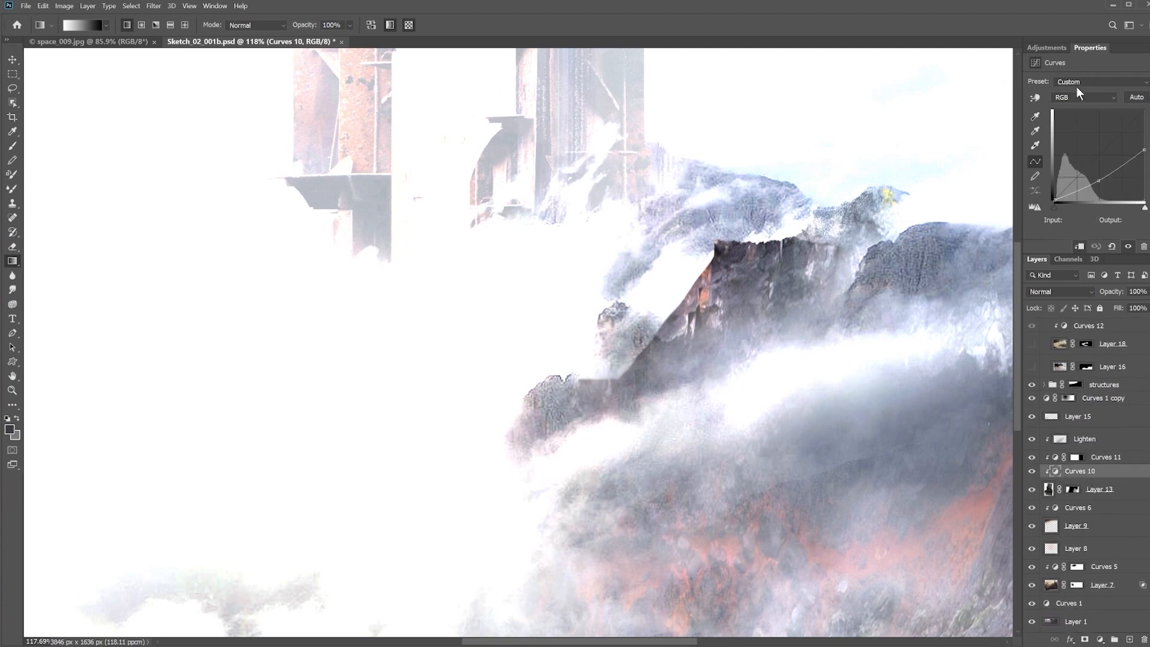
drag(1055, 199, 1099, 179)
key(alt+3)
key(alt+2)
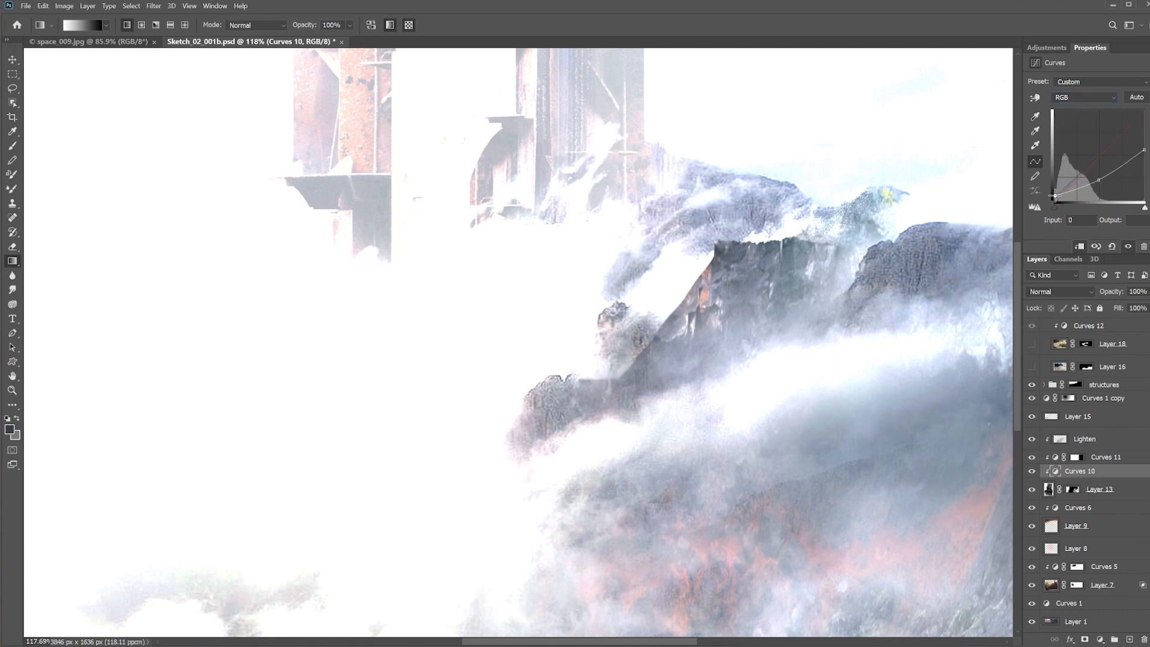
- Set the white point of Curves 18 to input 223 and hide the rock cliff on Layer 13
scroll(1100, 294, up, 5)
click(1046, 327)
drag(1075, 114, 1133, 116)
scroll(1100, 449, down, 5)
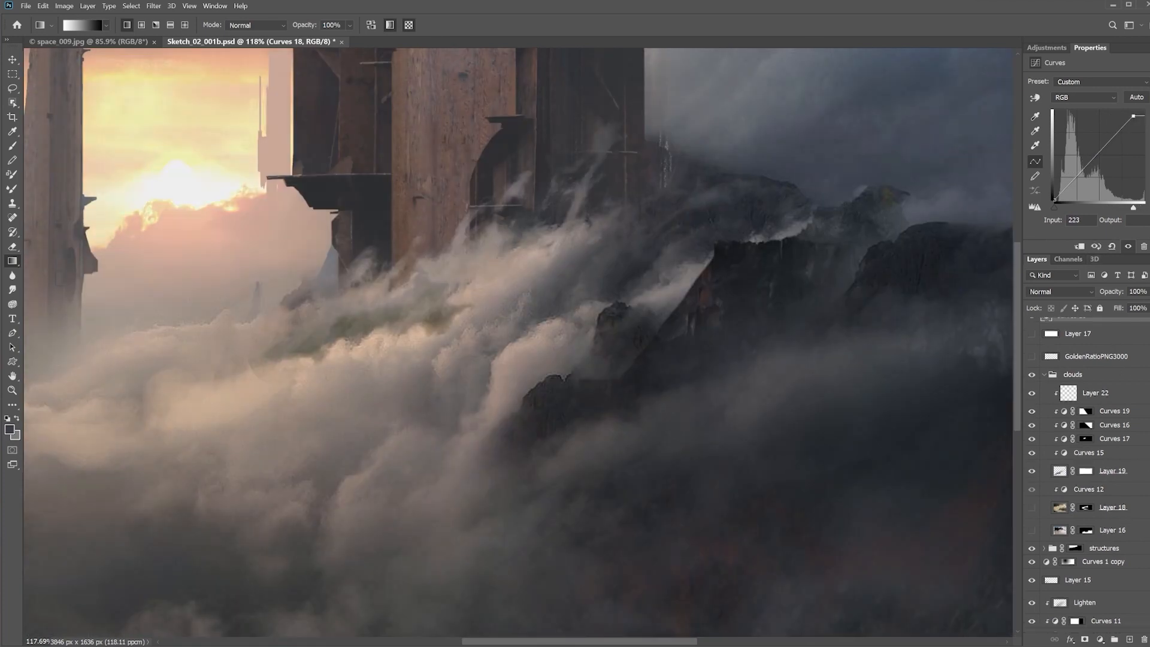
click(1032, 489)
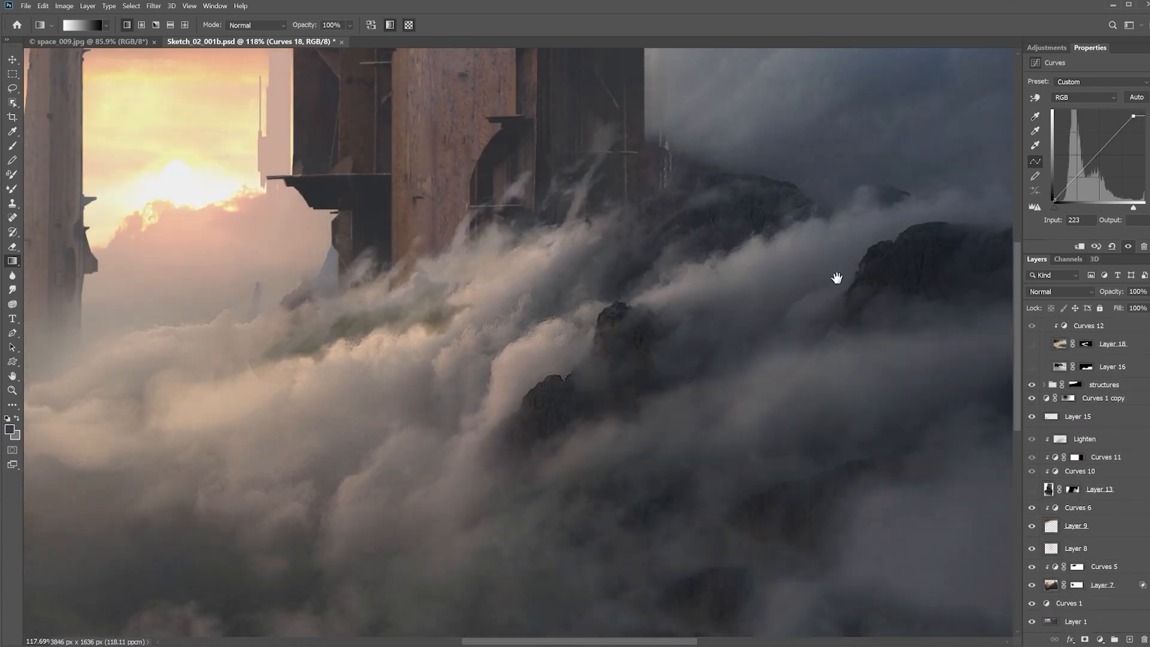
click(1029, 492)
click(1030, 493)
drag(824, 308, 963, 309)
scroll(1129, 372, up, 5)
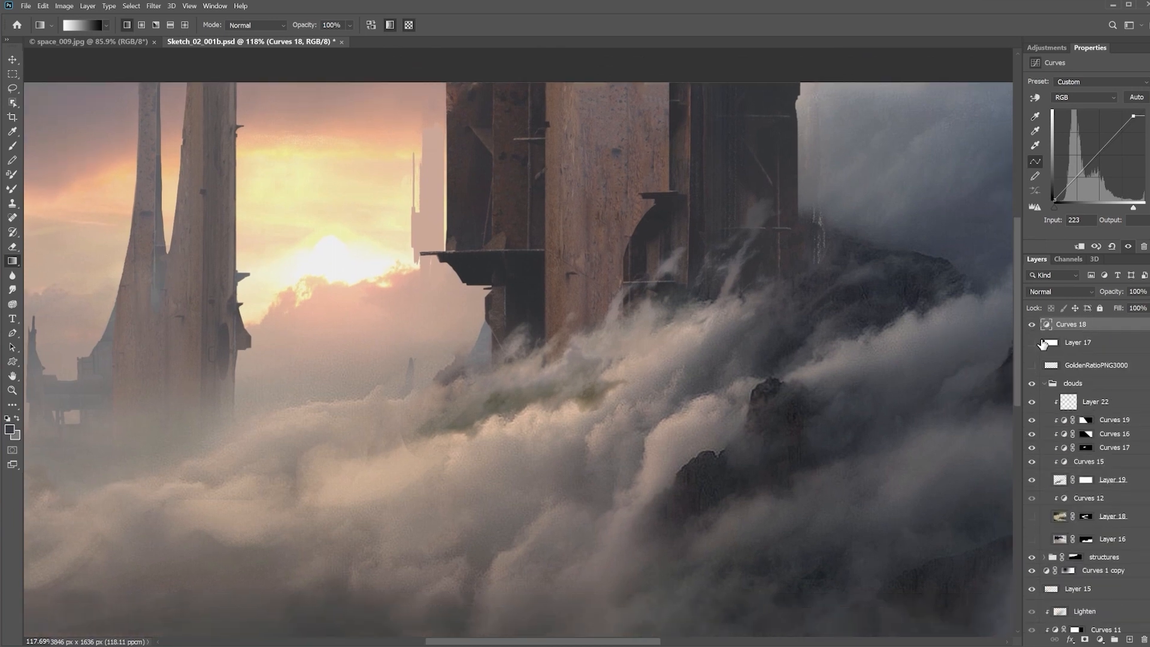
- Compare the image with and without Curves 18, and set its white point to input 115
click(1031, 326)
click(1031, 326)
drag(1134, 116, 1097, 100)
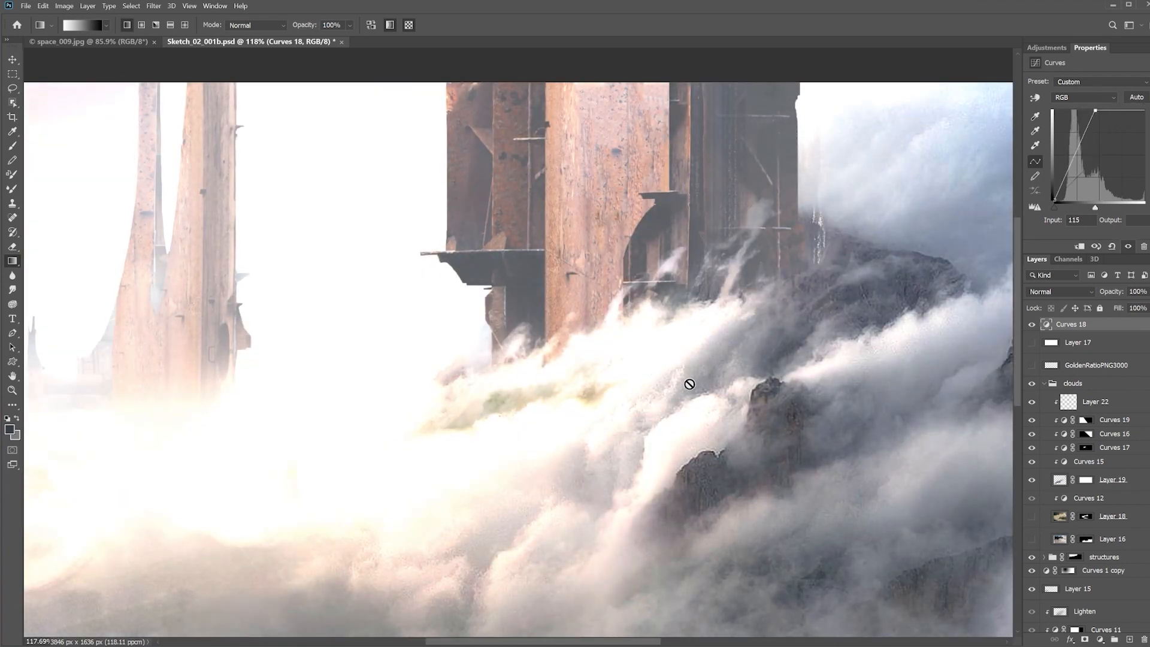
scroll(1053, 381, down, 5)
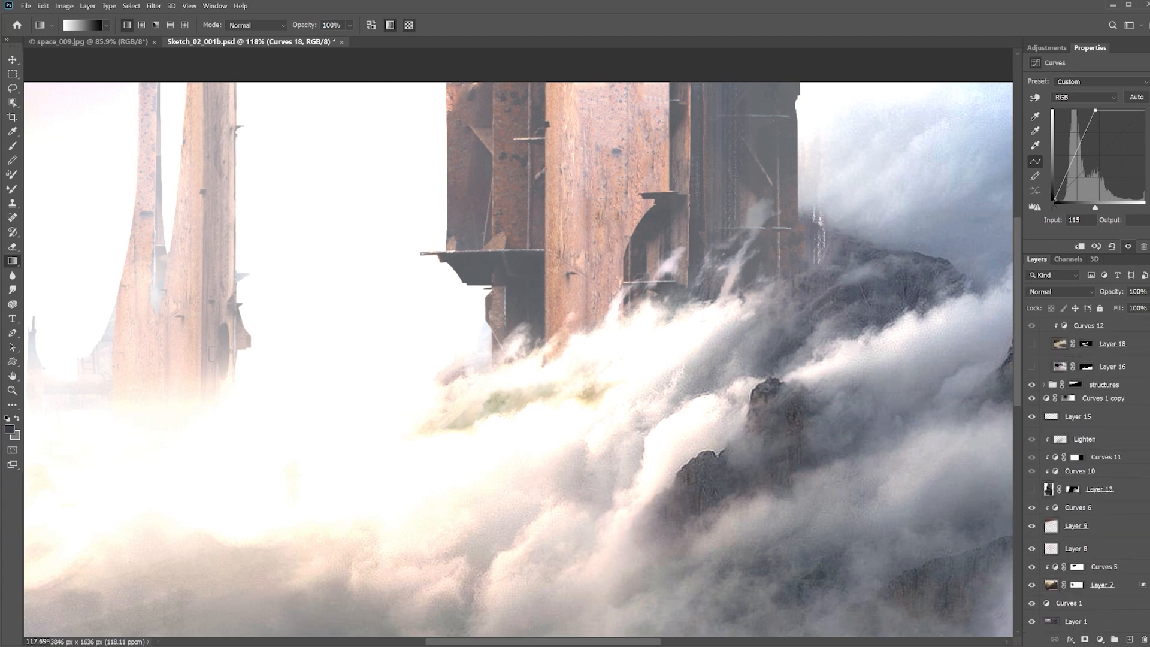
scroll(1104, 431, up, 5)
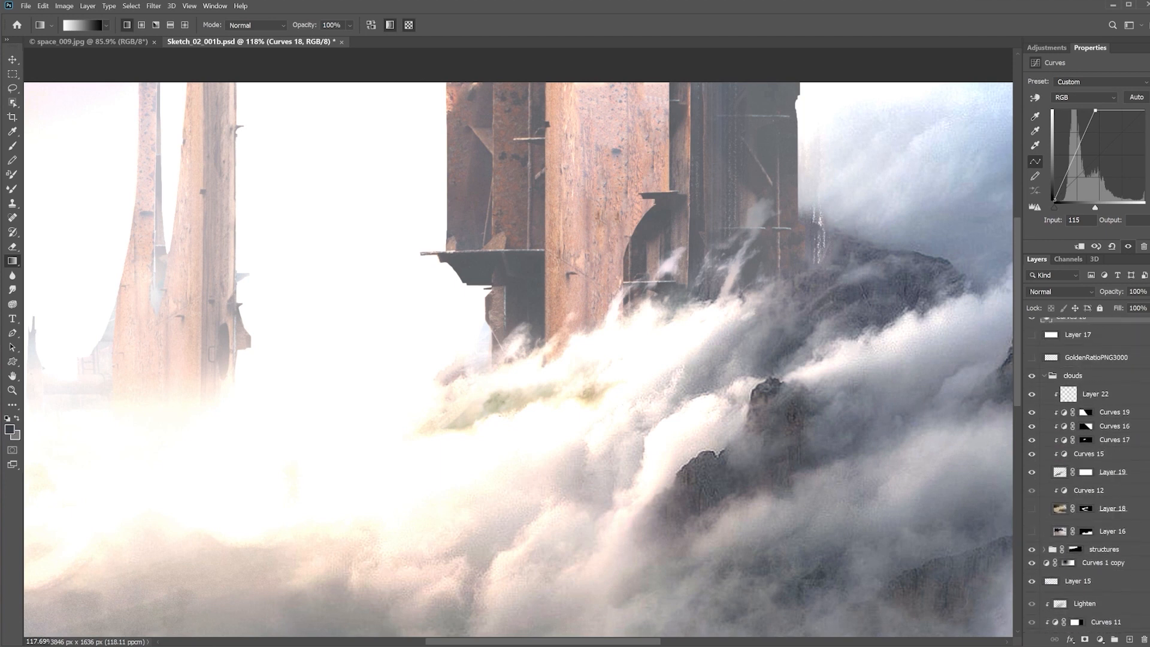
- Add a clipped Curves adjustment above Curves 19 and adjust its green channel to neutralise the greenish cloud patch
click(1087, 415)
click(1073, 97)
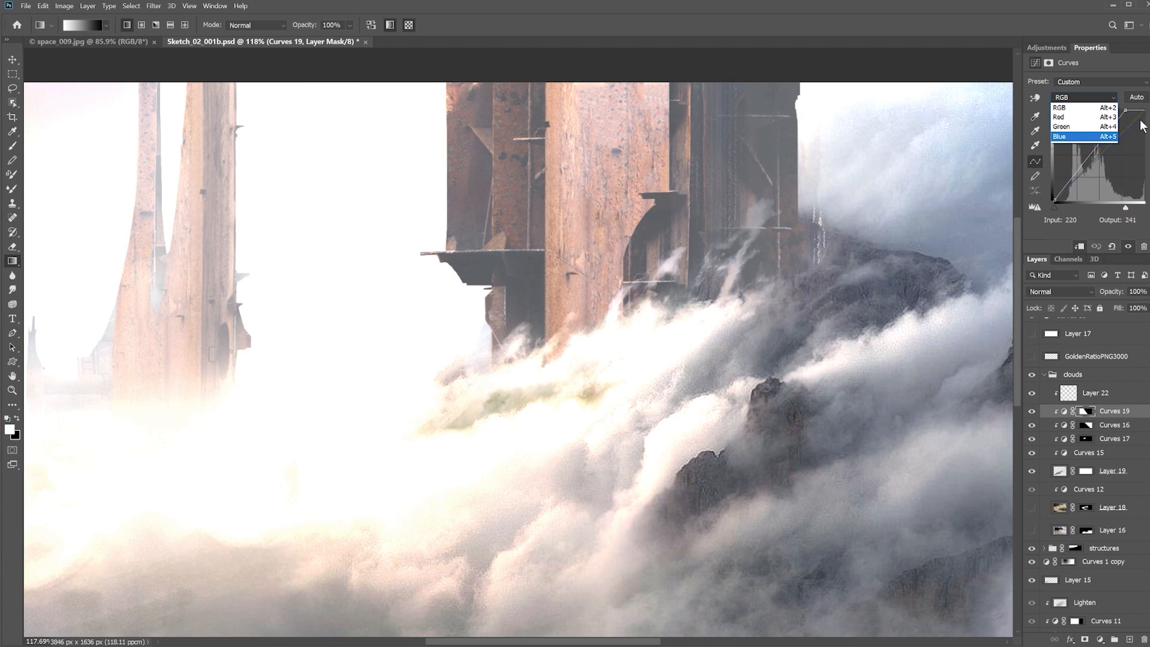
click(1072, 136)
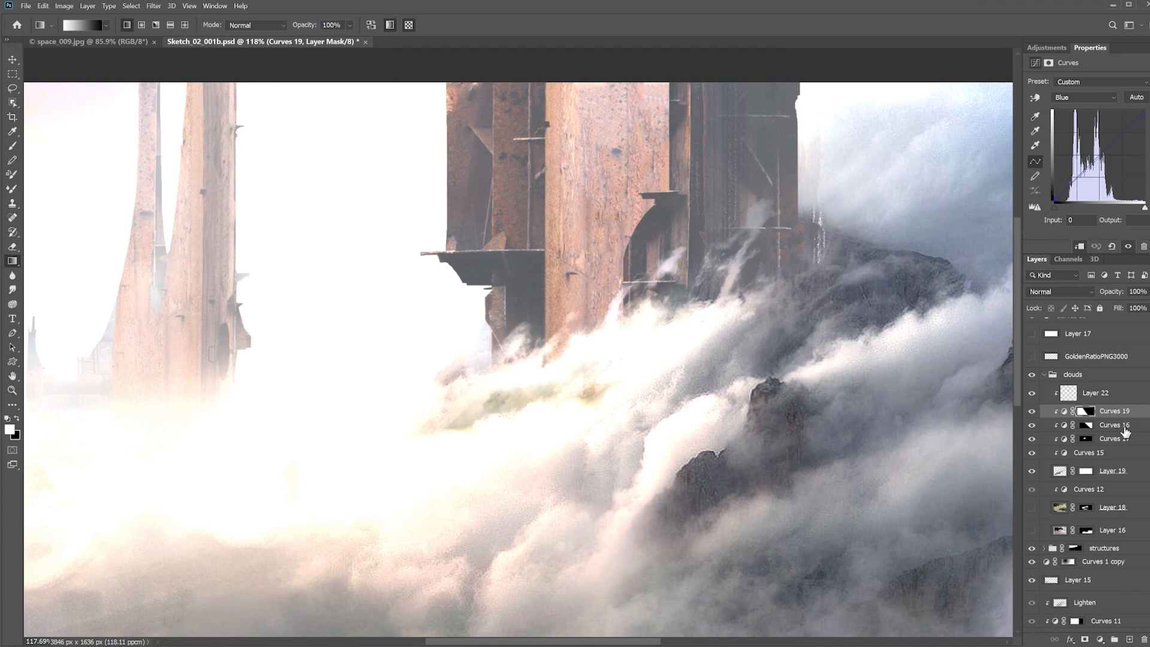
key(ctrl+m)
click(1069, 97)
click(1069, 127)
- Raise the shadows of the blue channel in Curves 20 and fine-tune its red and blue channels
click(1070, 98)
click(1069, 137)
drag(1055, 200, 1054, 195)
click(1070, 97)
click(1069, 118)
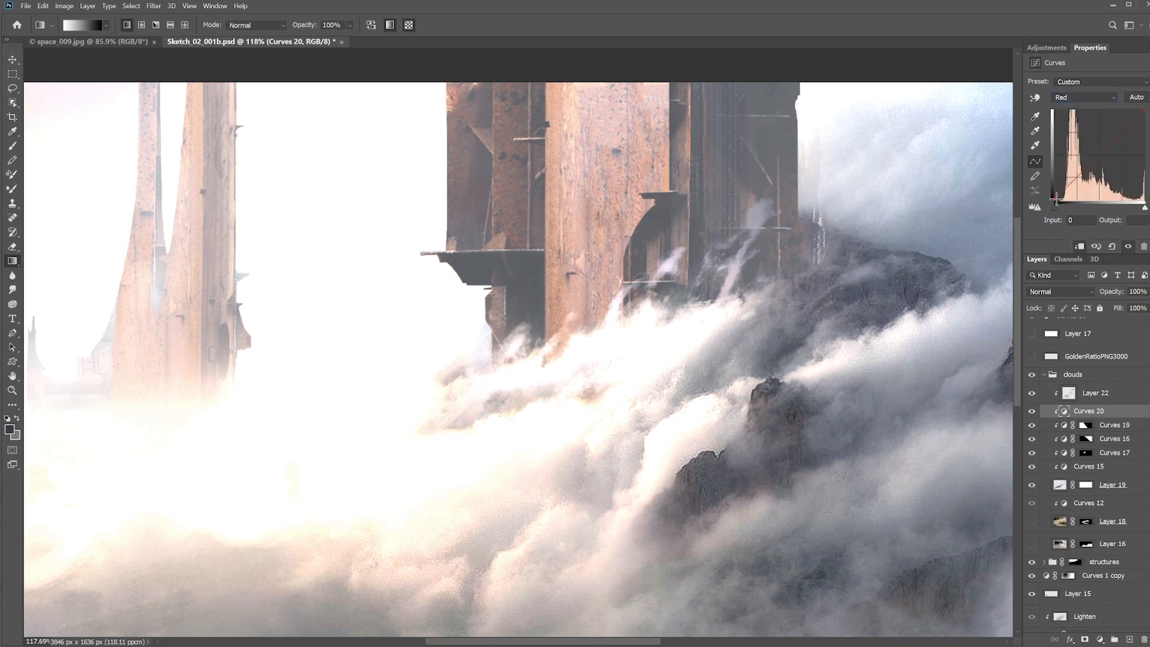
click(1072, 97)
click(1069, 137)
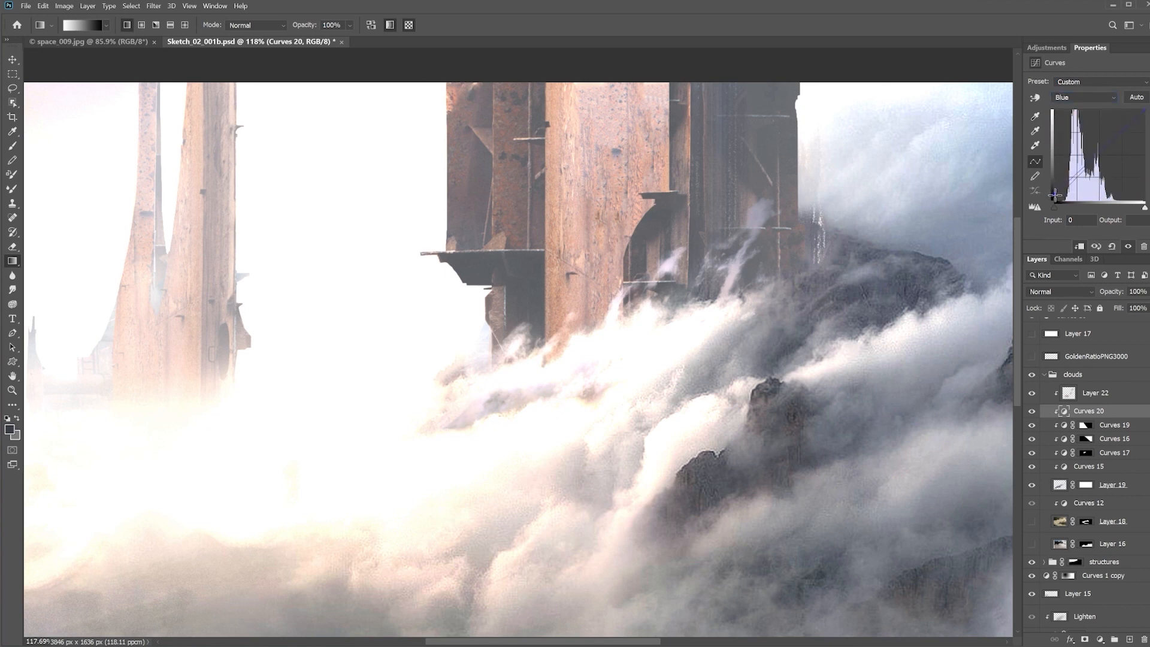
- Hide Curves 18, give Curves 20 a black mask and paint white over the greenish cloud patch
scroll(1033, 328, up, 1)
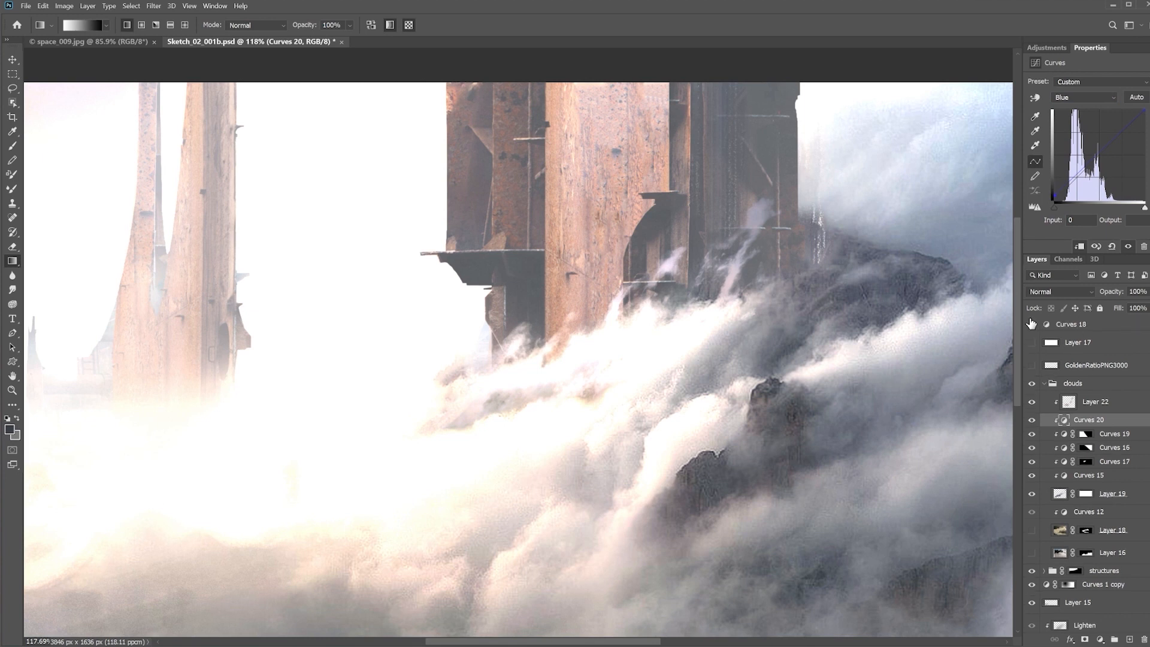
click(1032, 325)
alt+click(1085, 640)
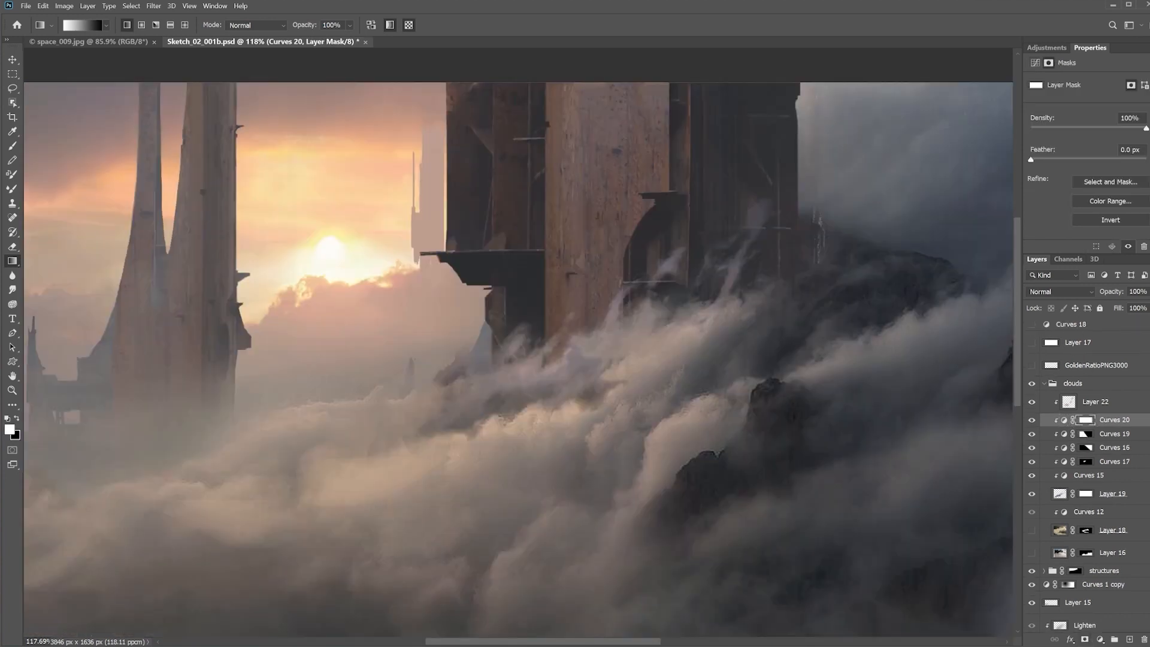
key(b)
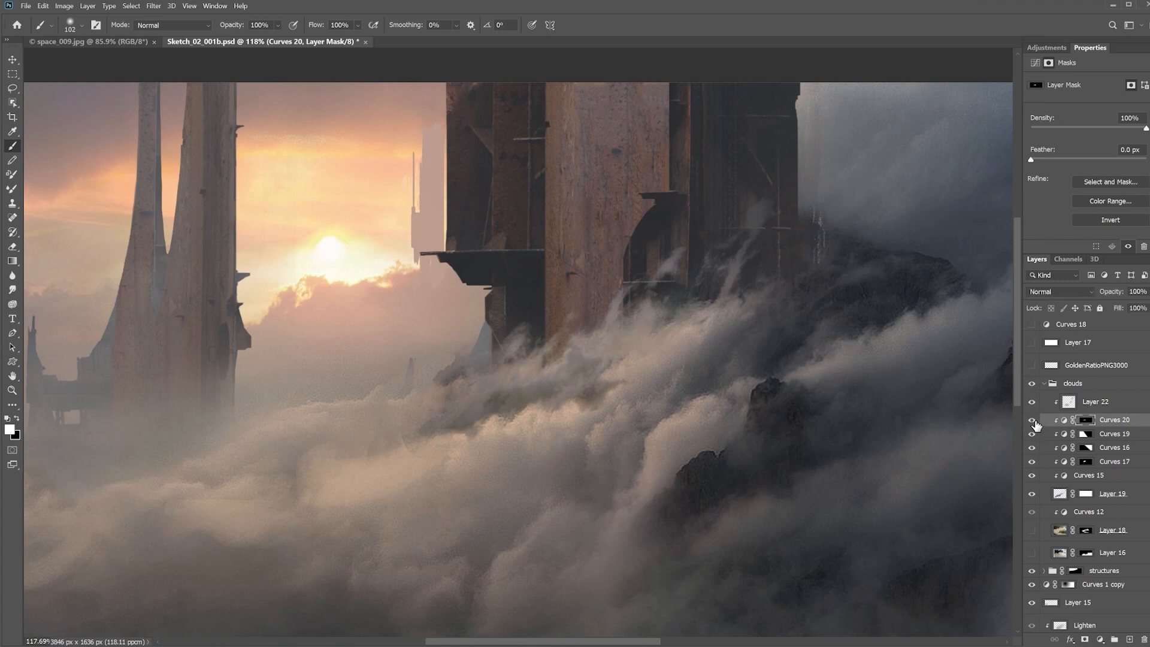
- Paint on Layer 22 with a sampled warm cloud colour over the dark greenish patch below the tower
click(1085, 404)
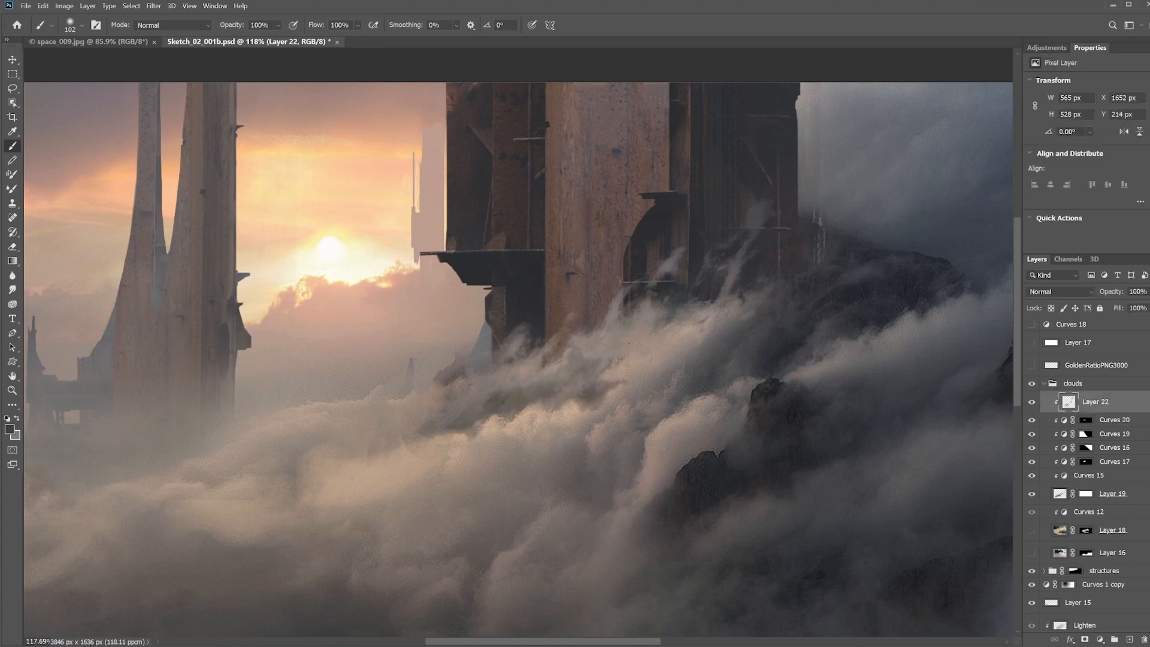
mouse_move(495, 398)
mouse_down()
mouse_move(620, 361)
mouse_move(617, 390)
mouse_move(578, 399)
mouse_move(644, 415)
mouse_up()
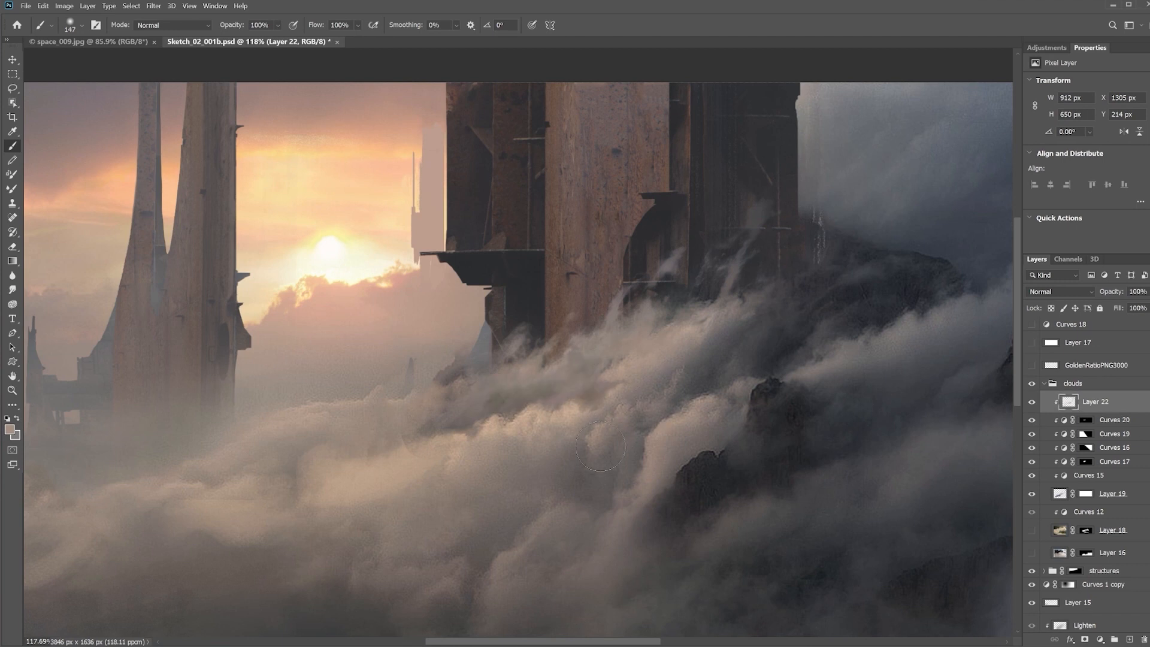